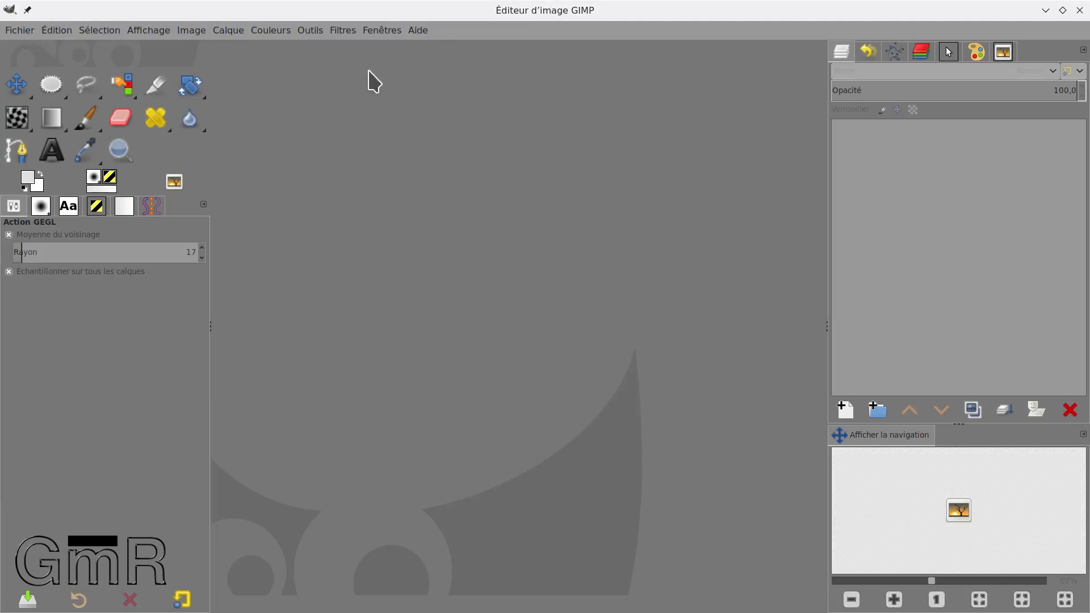
pyautogui.click(271, 31)
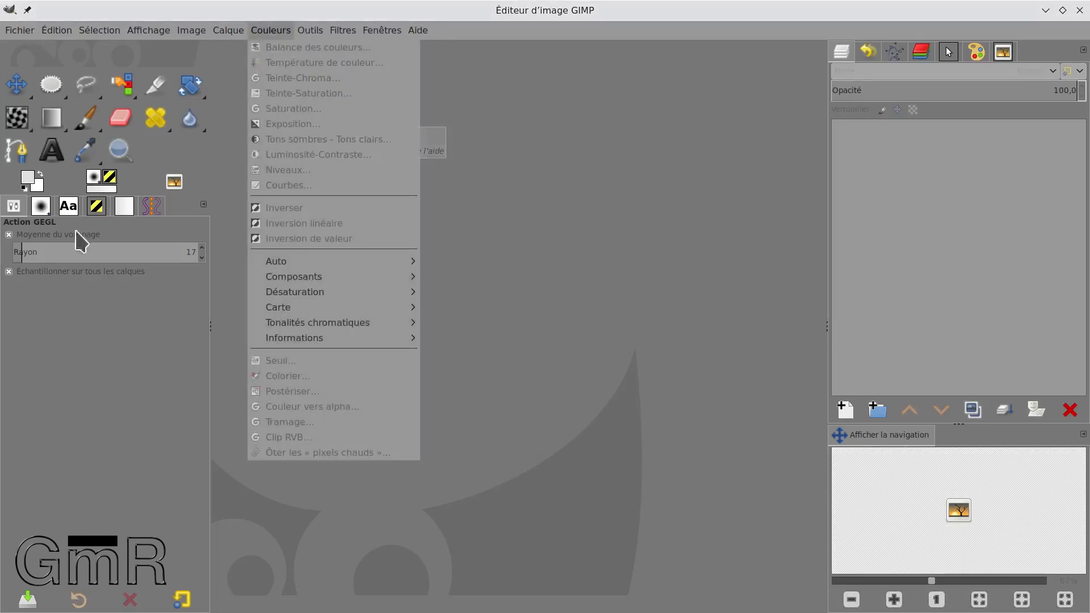
pyautogui.press('Escape')
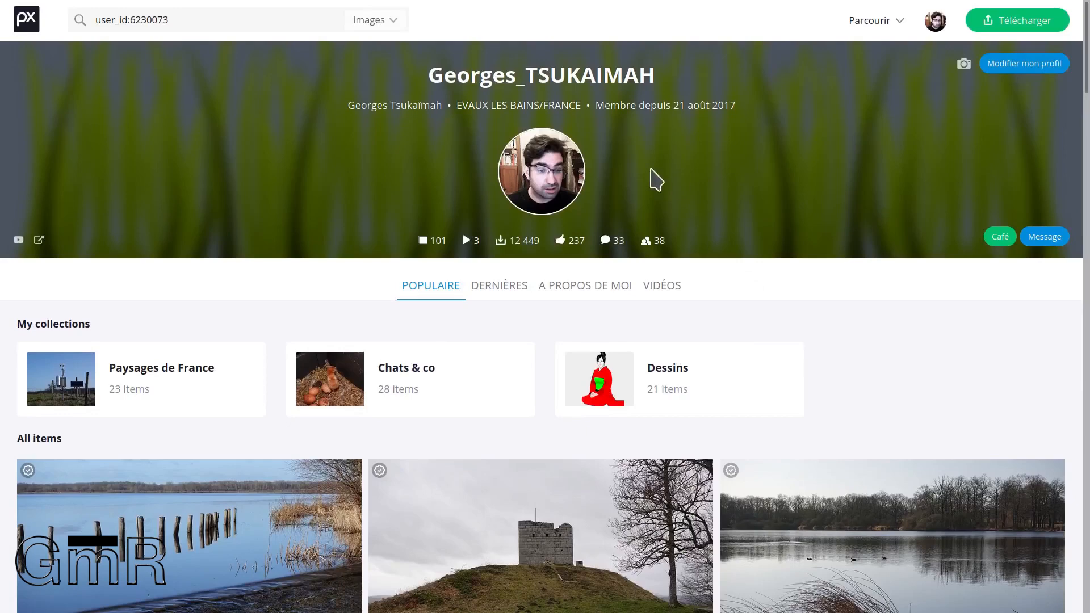
# Step: In the Pixabay profile, open the lake photo with wooden posts at 1280×720 full view and copy the image
pyautogui.scroll(-4, 602, 219)
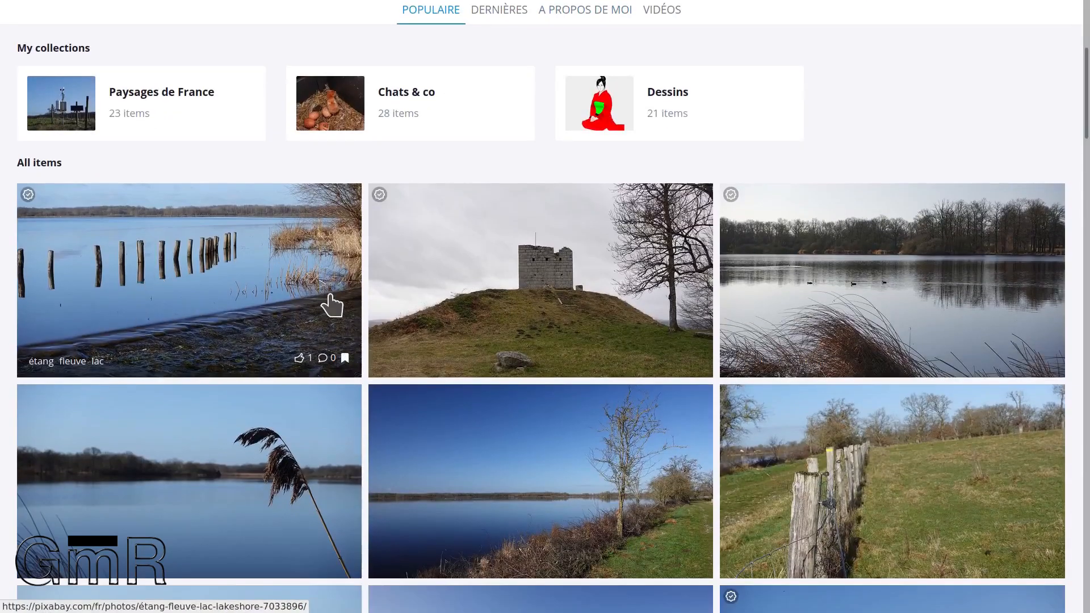
pyautogui.click(196, 249)
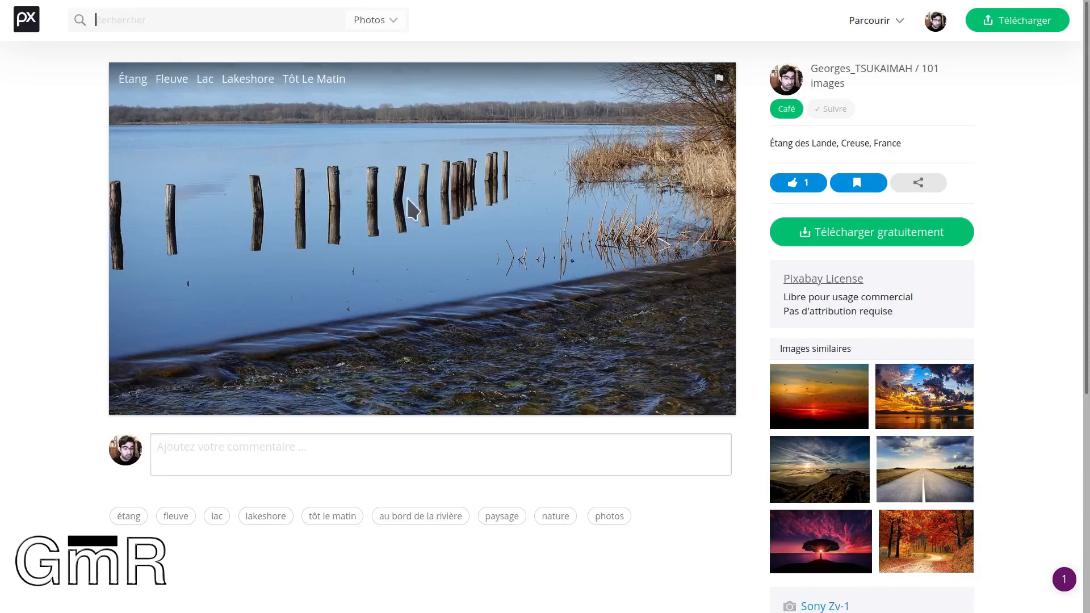
pyautogui.click(843, 237)
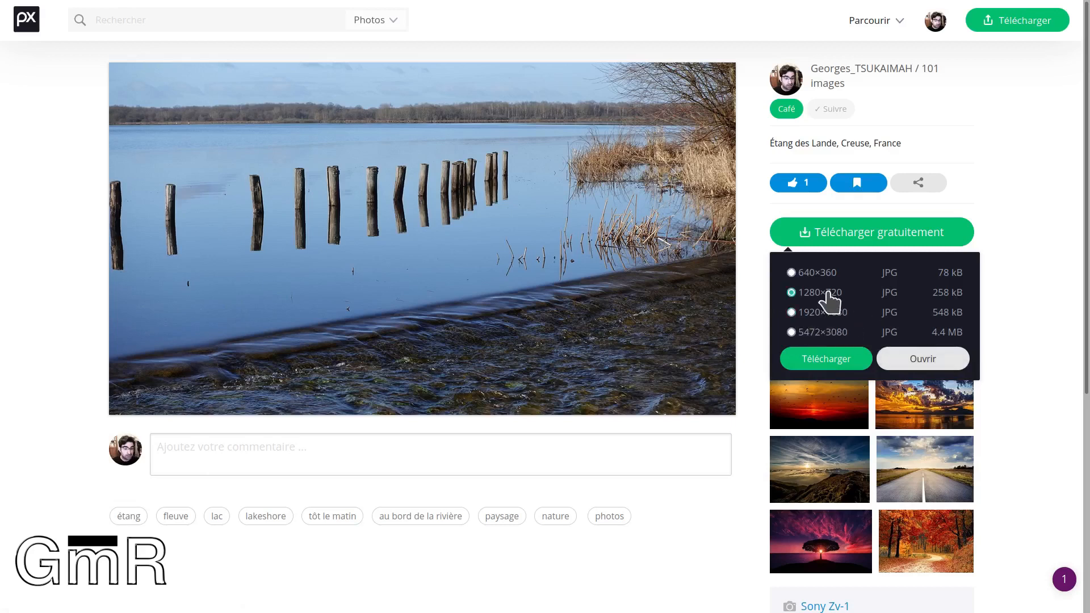
pyautogui.click(918, 360)
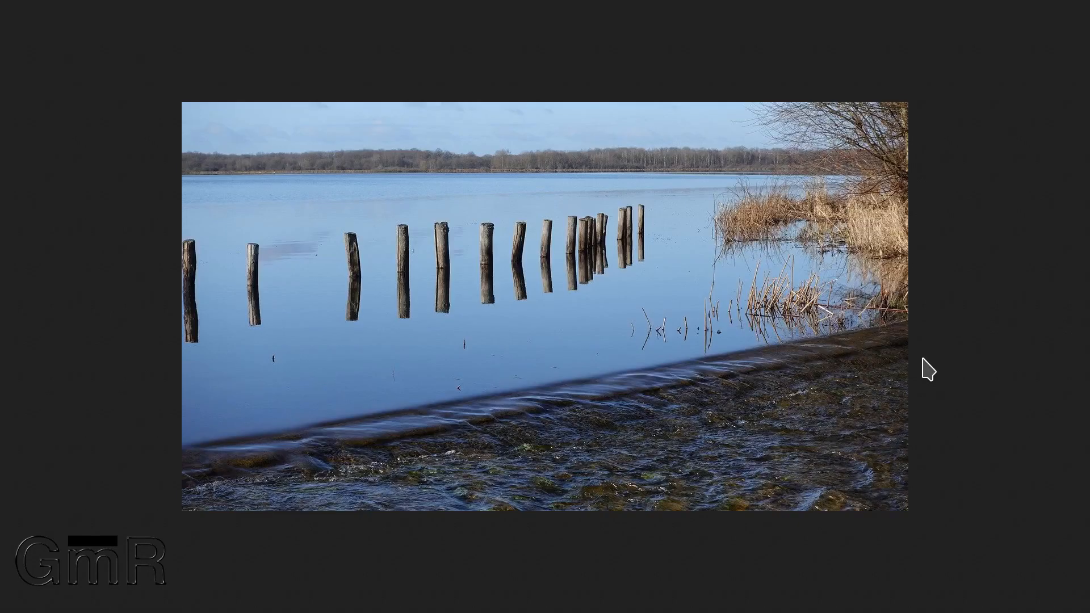
pyautogui.rightClick(556, 256)
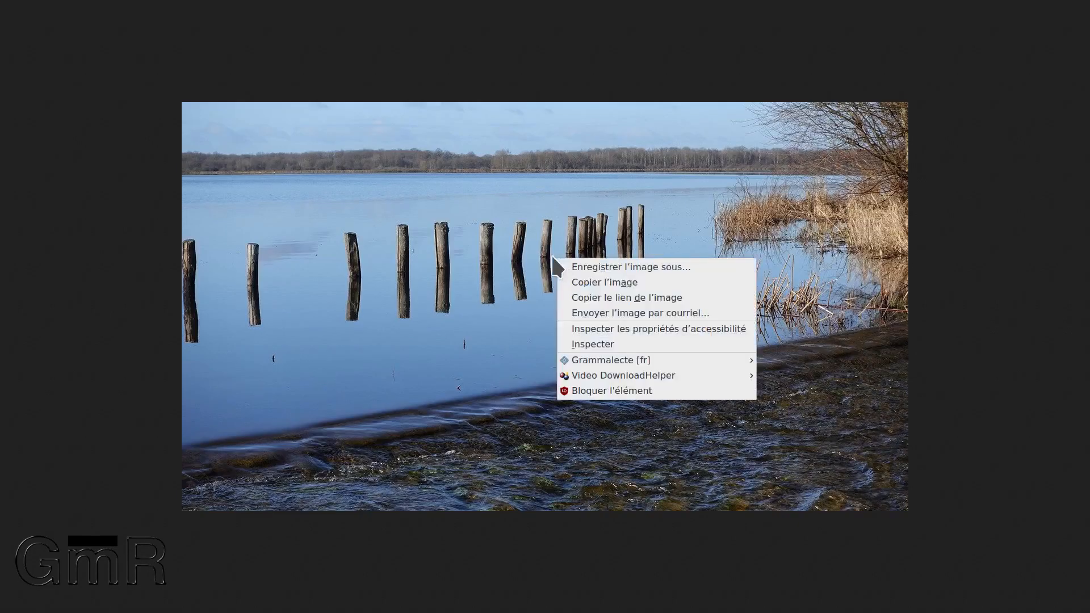
pyautogui.click(587, 282)
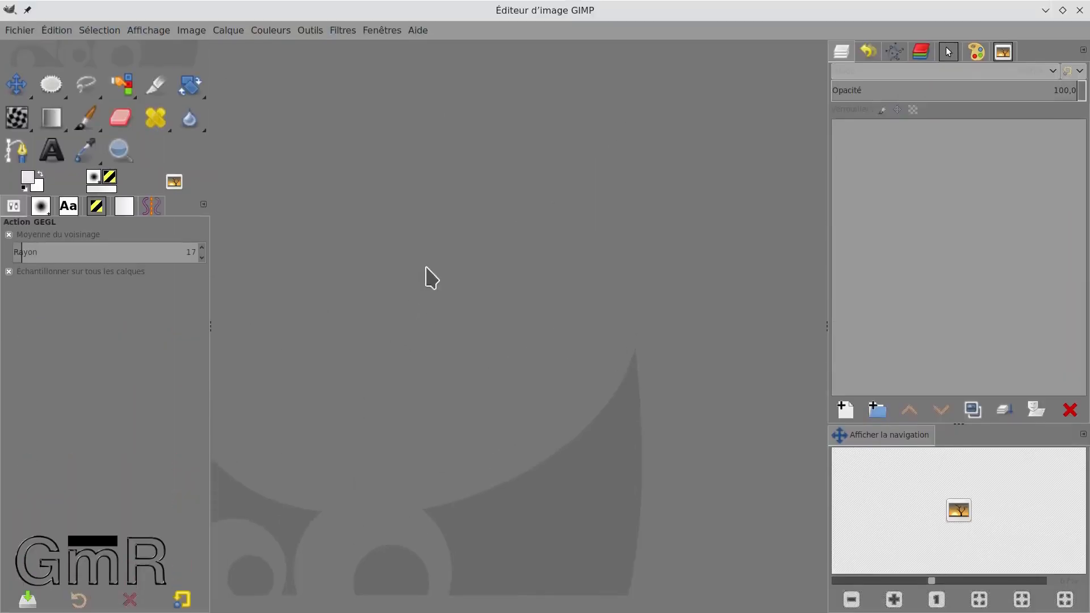
# Step: Switch to GIMP and create a new image from the copied lake photo
pyautogui.rightClick(439, 233)
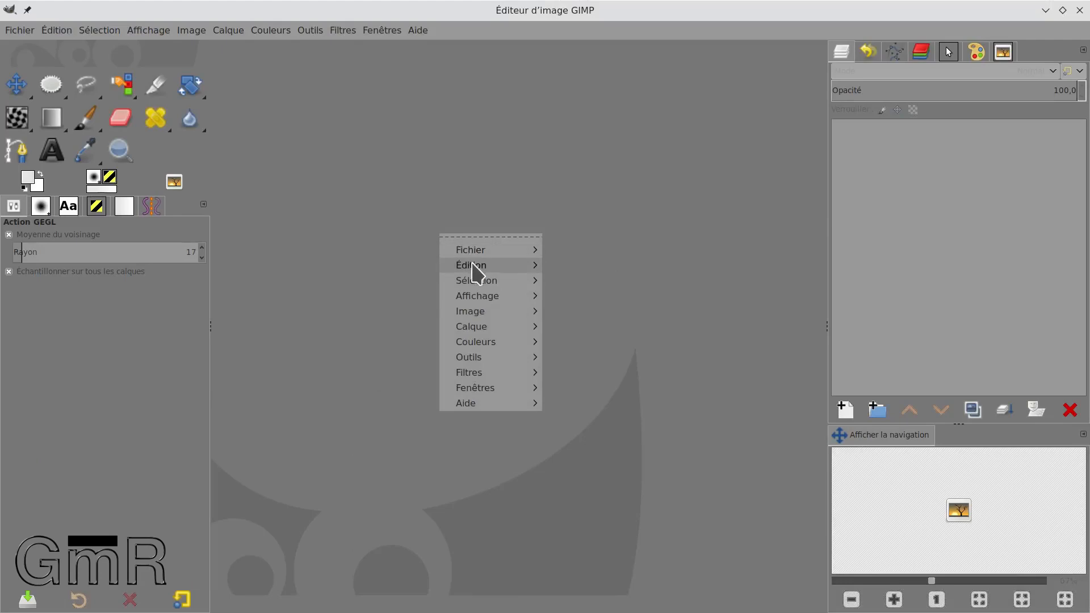
pyautogui.moveTo(472, 267)
pyautogui.click(586, 311)
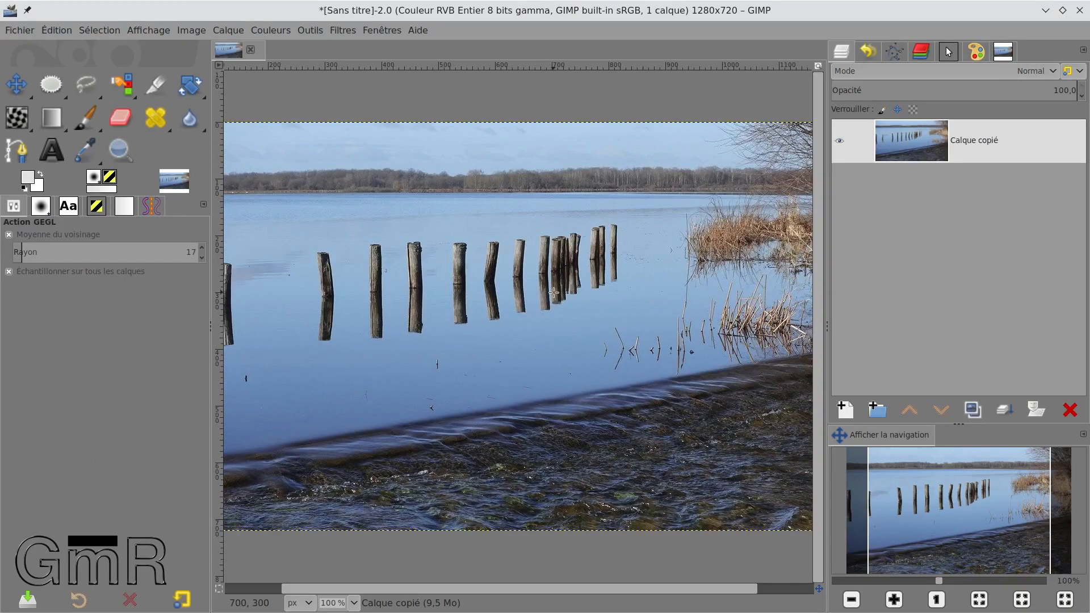
pyautogui.scroll(-2, 554, 293)
pyautogui.scroll(2, 549, 290)
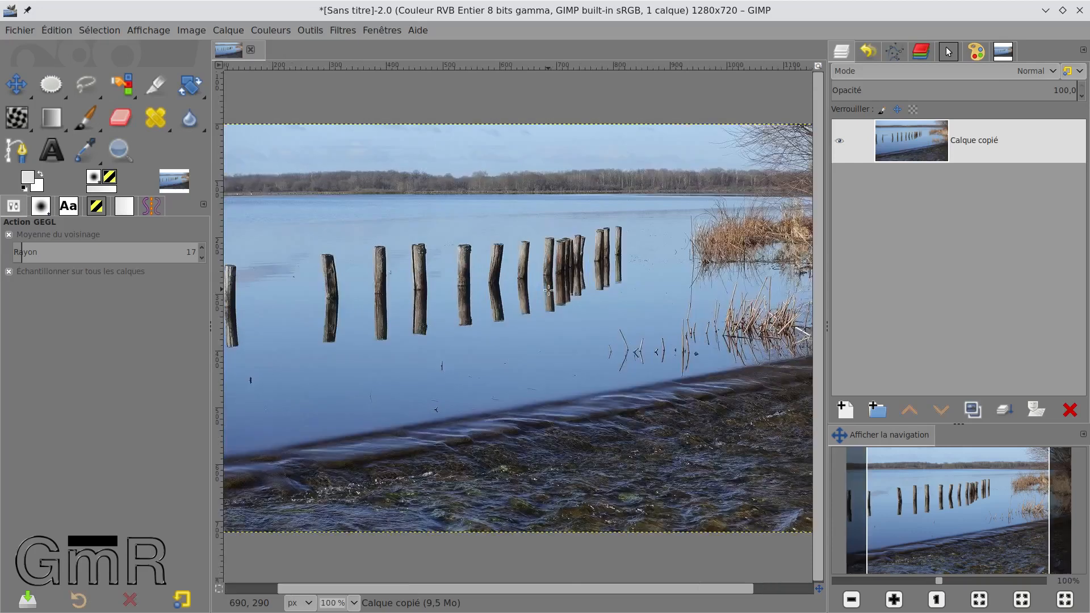
pyautogui.scroll(-1, 550, 290)
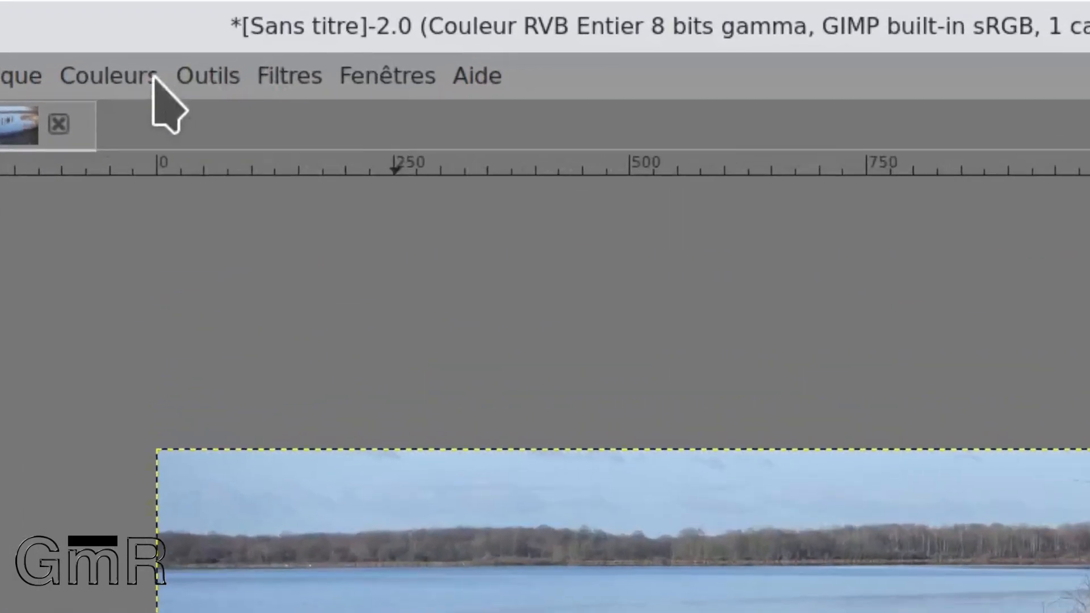
# Step: Open the Saturation filter, try the CIE Yuv interpolation colour space and set it back to Natif
pyautogui.click(281, 31)
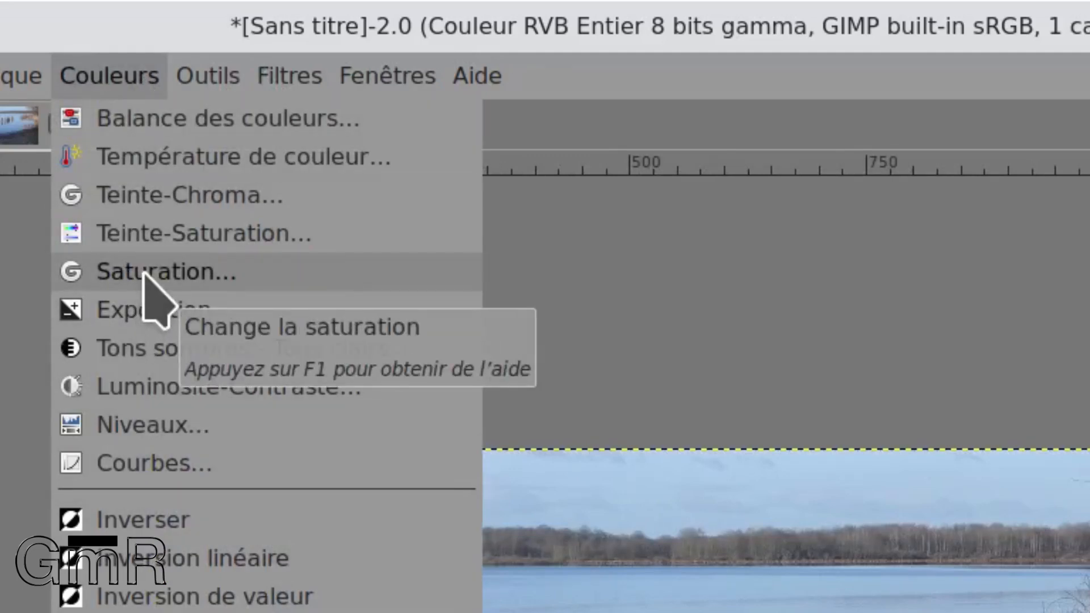
pyautogui.click(145, 274)
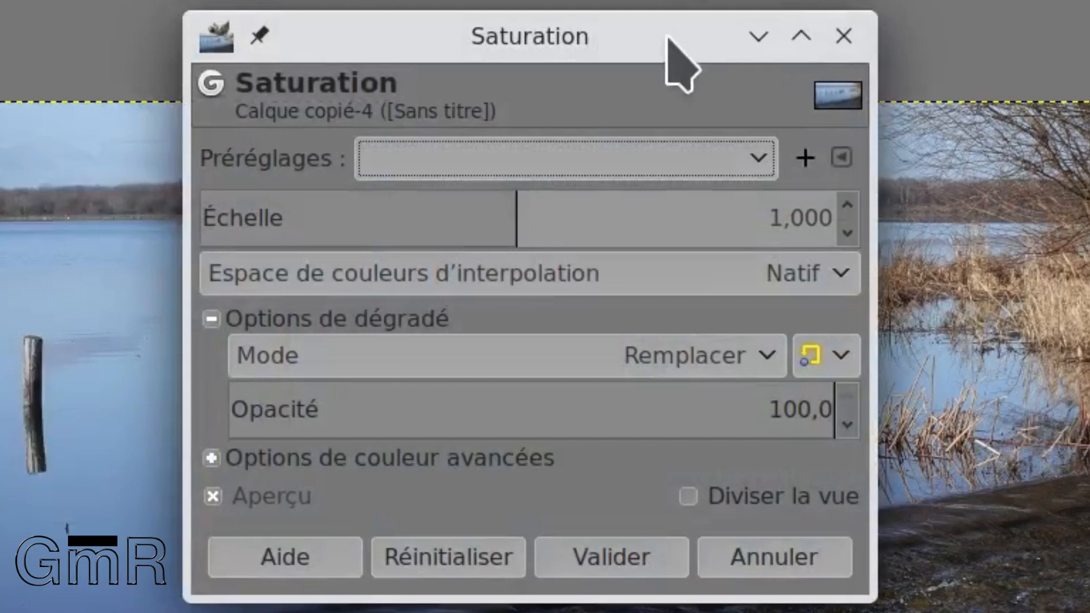
pyautogui.click(823, 273)
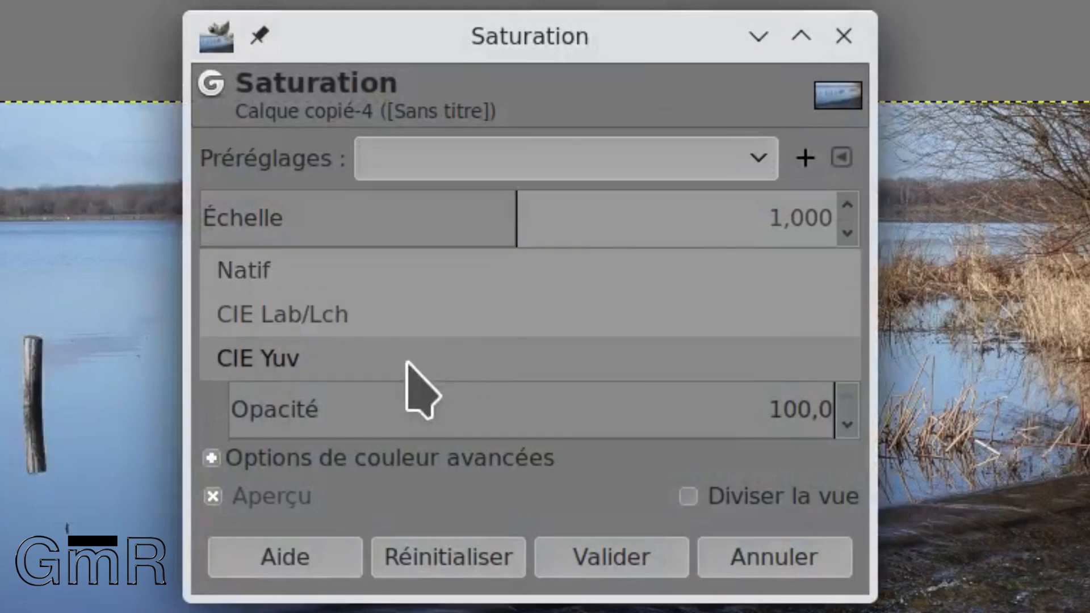
pyautogui.click(383, 316)
pyautogui.click(502, 272)
pyautogui.click(407, 314)
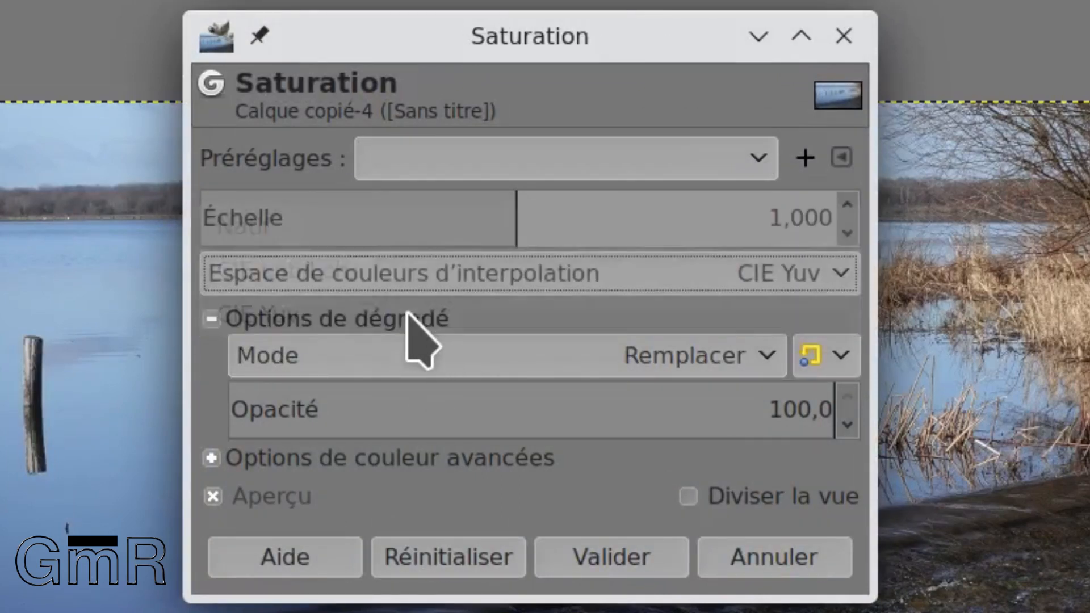
pyautogui.click(426, 272)
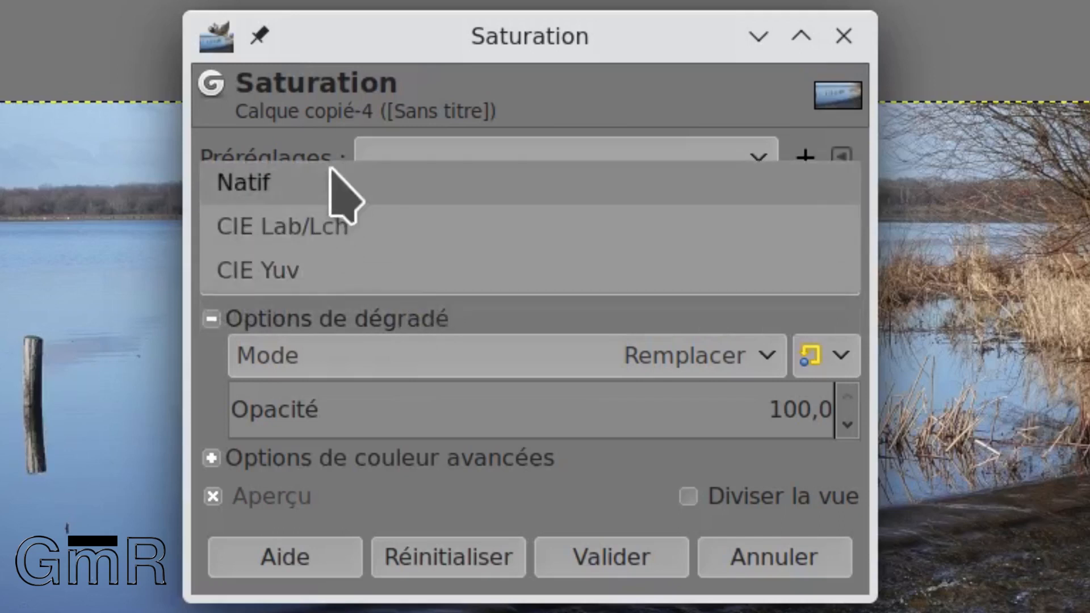
pyautogui.click(341, 193)
# Step: Try oversaturating the lake photo with scale values of 2,000 and 2,147, resetting the Saturation filter after each
pyautogui.moveTo(536, 154); pyautogui.dragTo(907, 133)
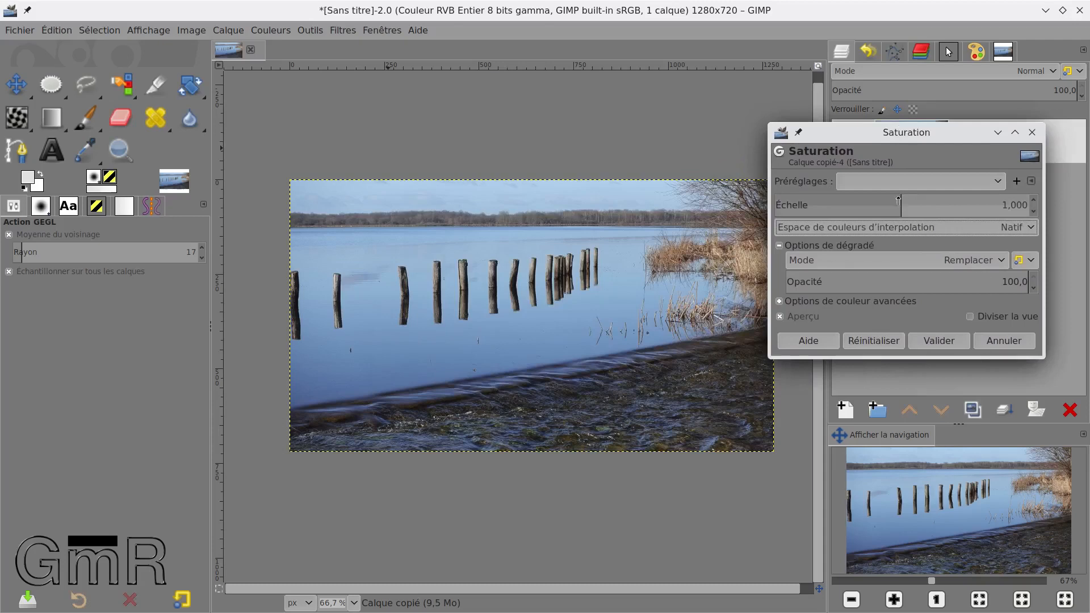
pyautogui.moveTo(899, 200); pyautogui.dragTo(971, 198)
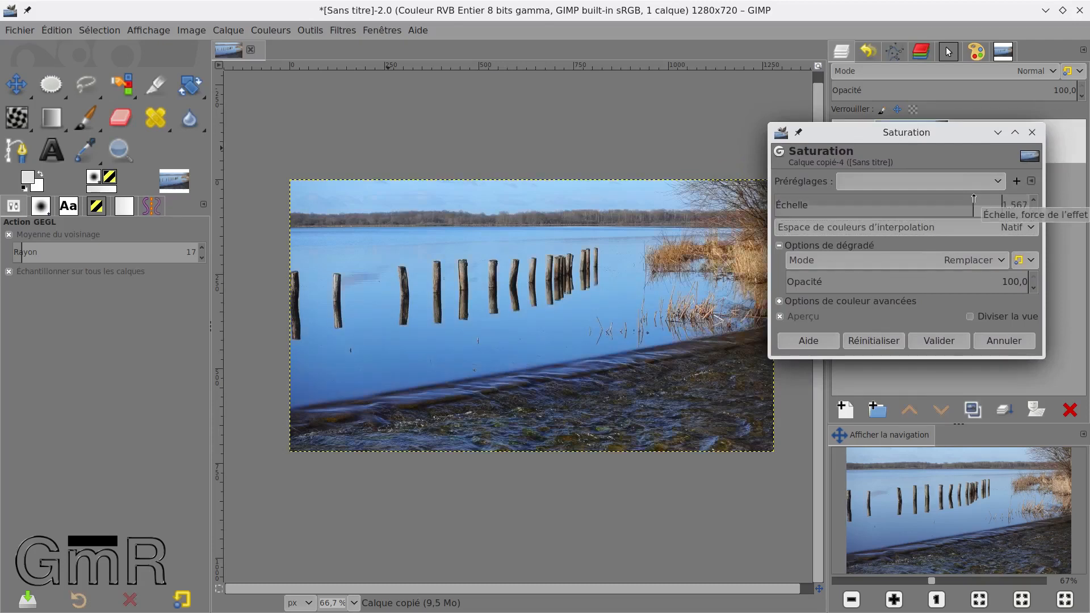
pyautogui.moveTo(990, 201); pyautogui.dragTo(991, 201)
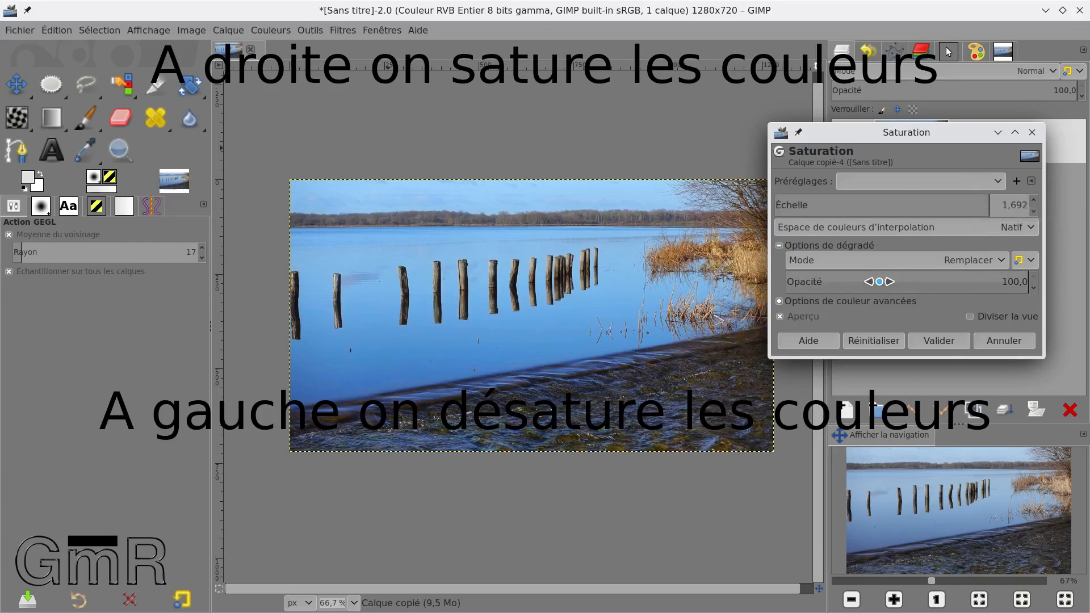
pyautogui.moveTo(991, 203); pyautogui.dragTo(1034, 203)
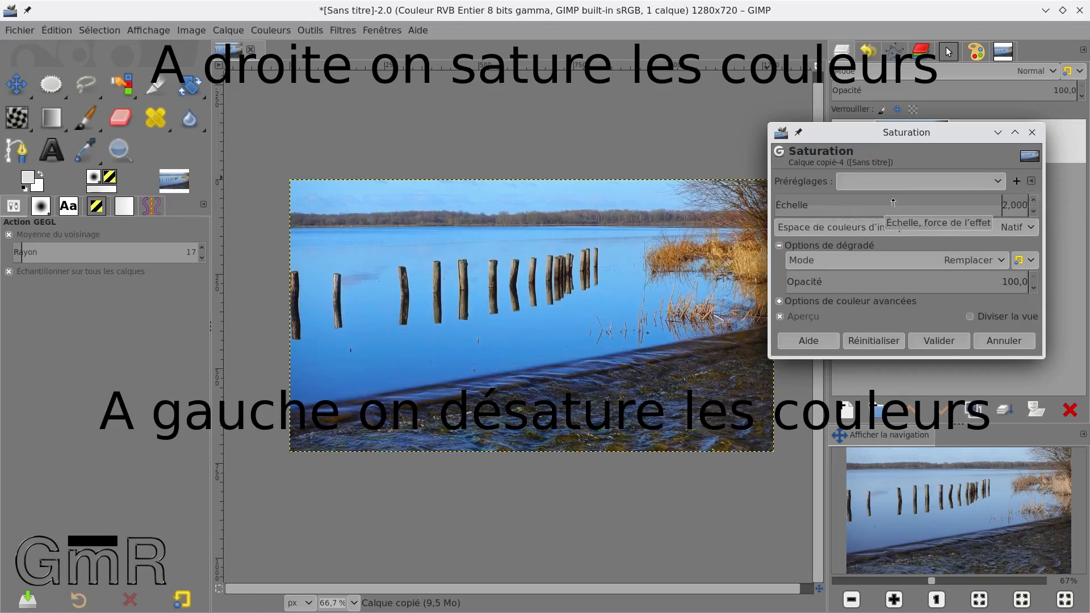
pyautogui.click(874, 343)
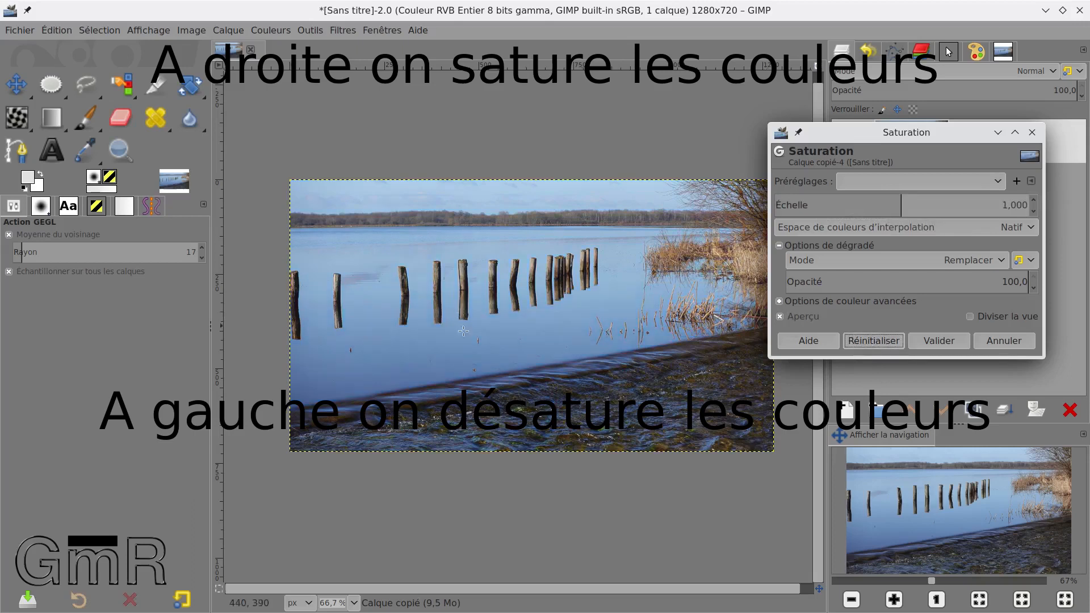
pyautogui.moveTo(913, 206); pyautogui.dragTo(1049, 203)
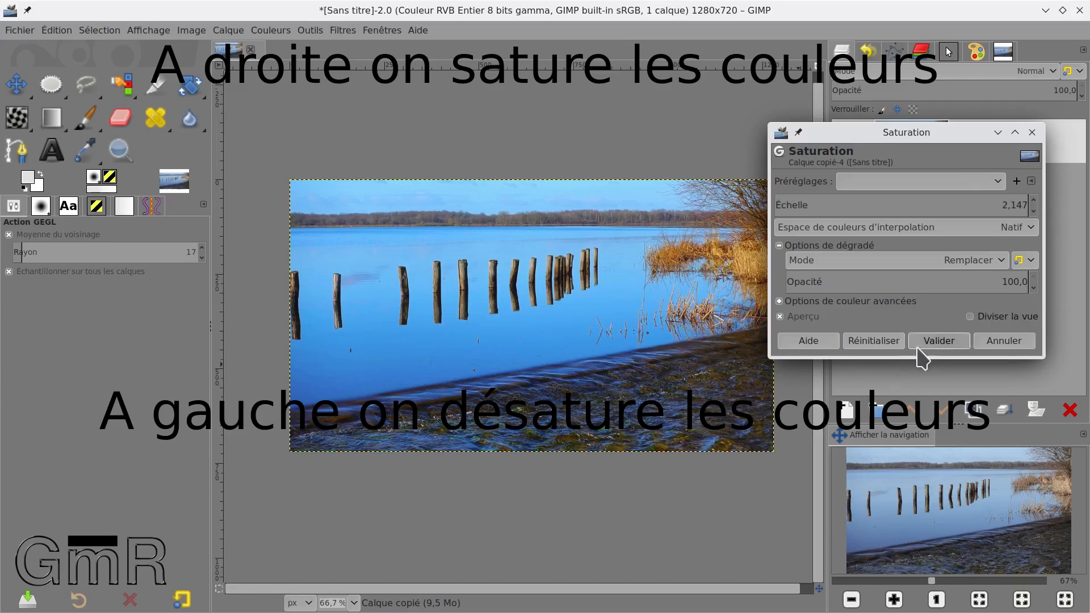
pyautogui.click(892, 344)
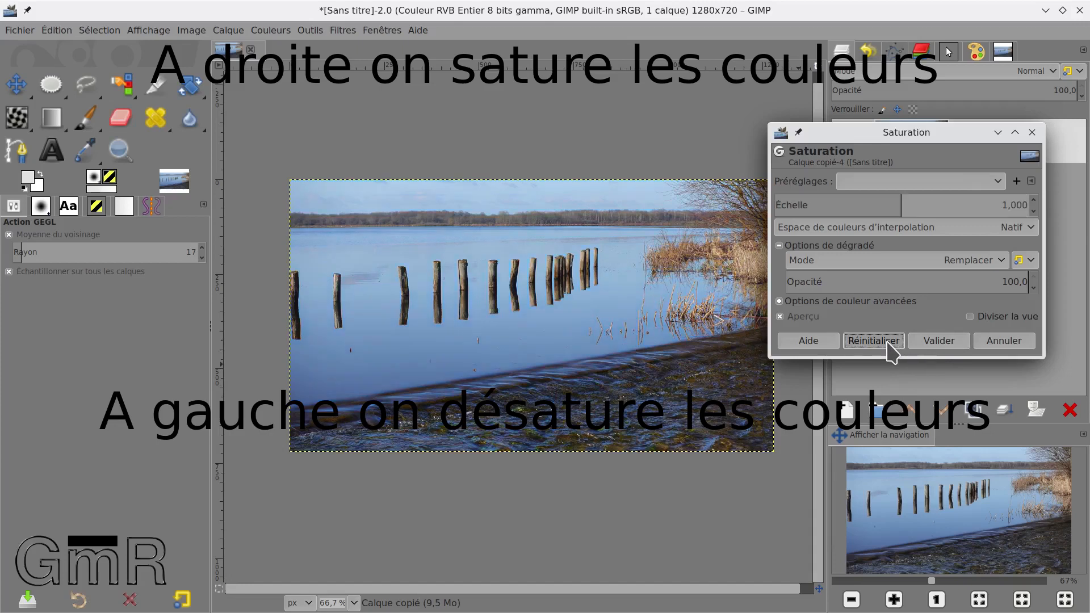
# Step: Try desaturating the photo with a scale of 0,563, examine the wooden posts up close, and reset the Saturation filter
pyautogui.click(847, 209)
pyautogui.moveTo(840, 208)
pyautogui.mouseDown()
pyautogui.moveTo(765, 214)
pyautogui.moveTo(847, 208)
pyautogui.mouseUp()
pyautogui.scroll(-2, 585, 311)
pyautogui.scroll(2, 586, 311)
pyautogui.moveTo(689, 287); pyautogui.dragTo(649, 231)
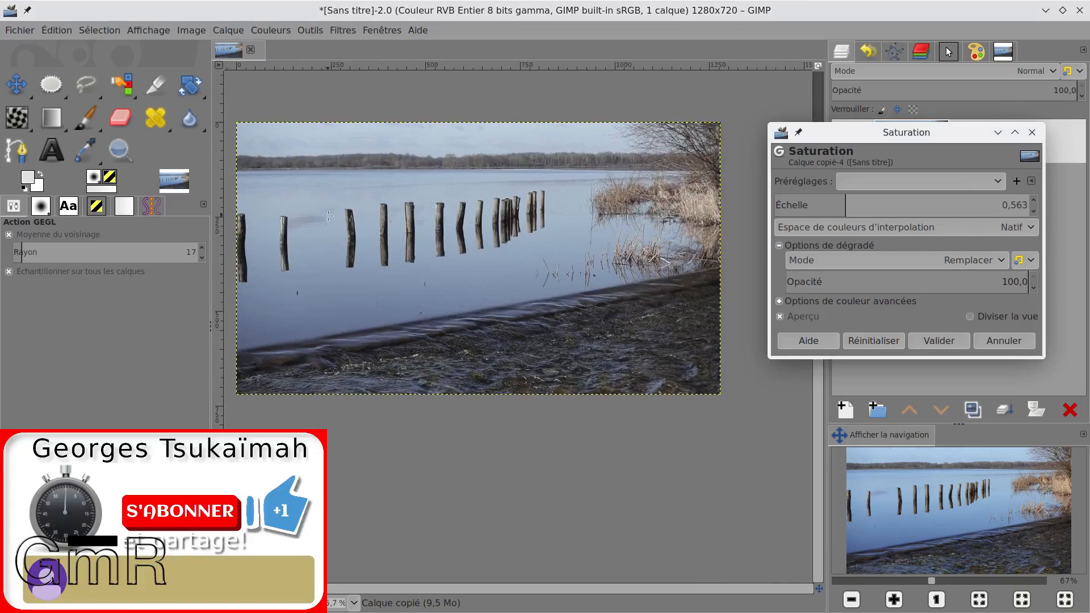
pyautogui.scroll(3, 525, 243)
pyautogui.scroll(1, 445, 358)
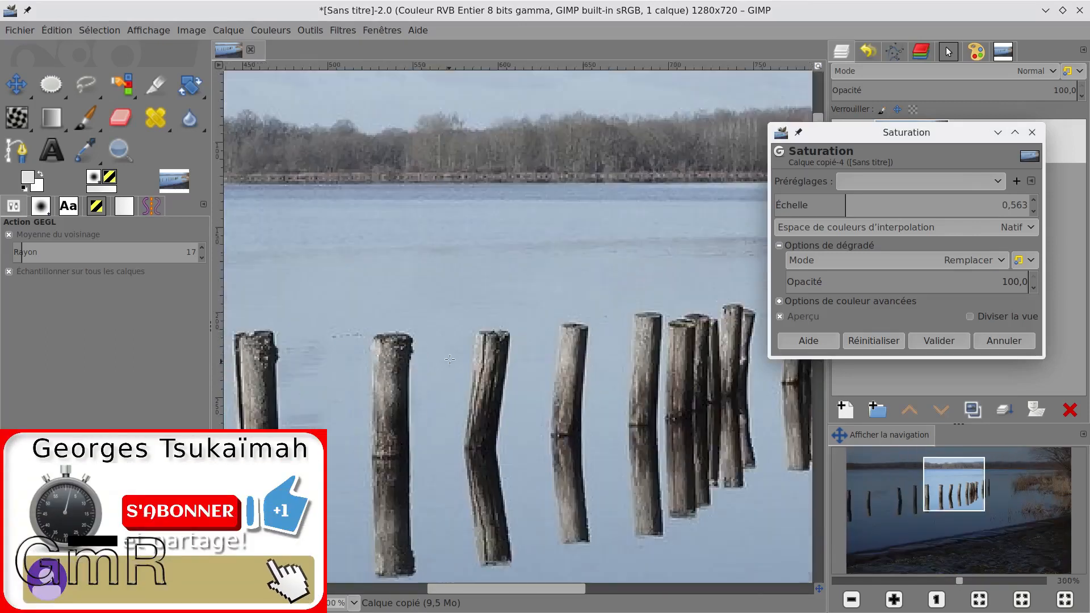
pyautogui.moveTo(844, 207); pyautogui.dragTo(913, 205)
pyautogui.click(877, 342)
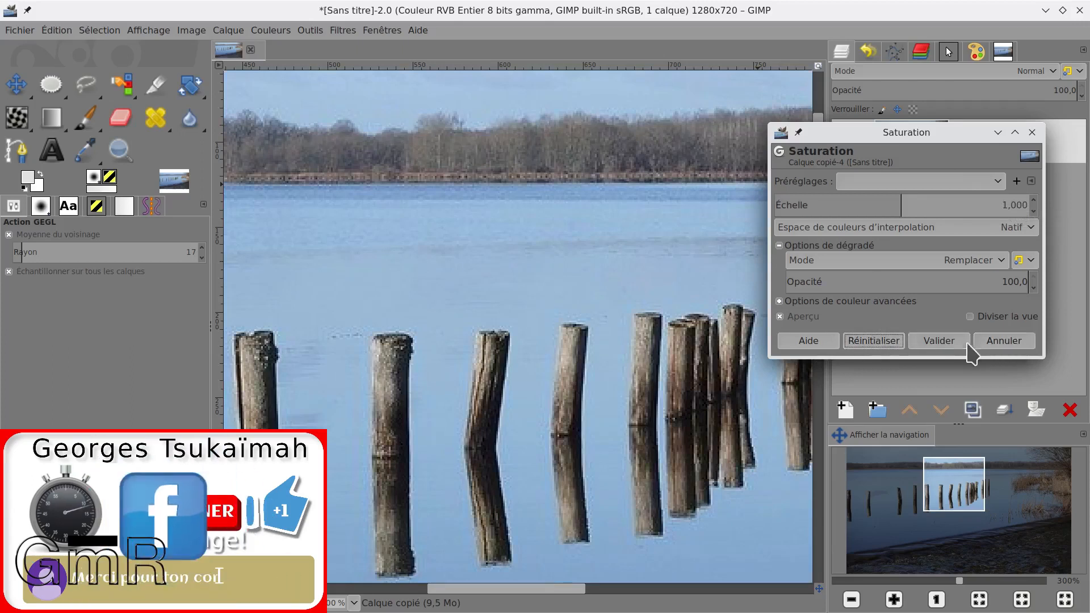
# Step: Collapse the Saturation filter's blending options and expand its advanced colour options
pyautogui.click(781, 245)
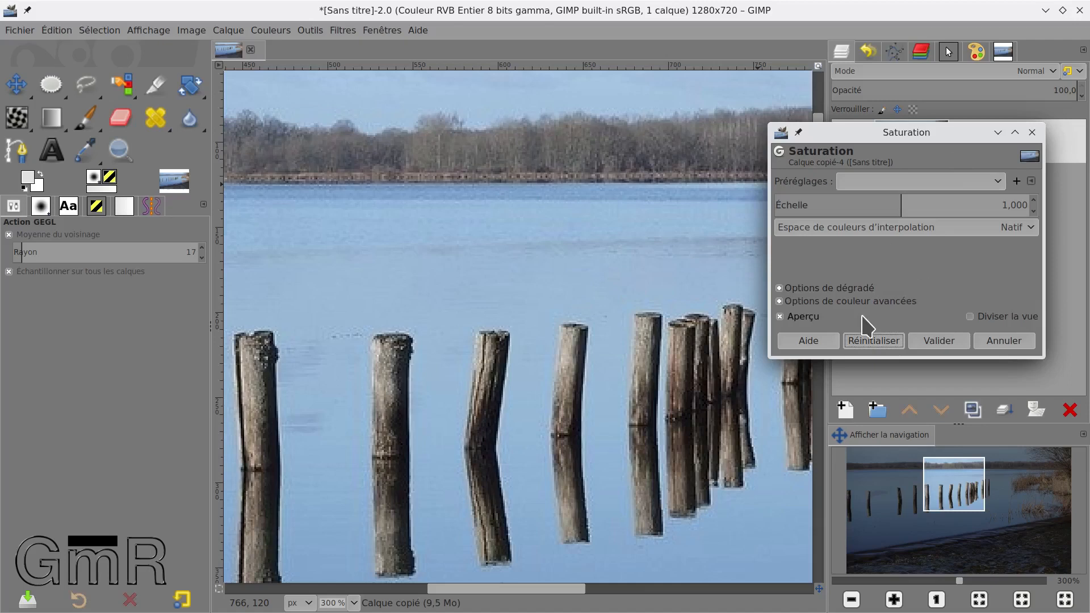
pyautogui.click(783, 302)
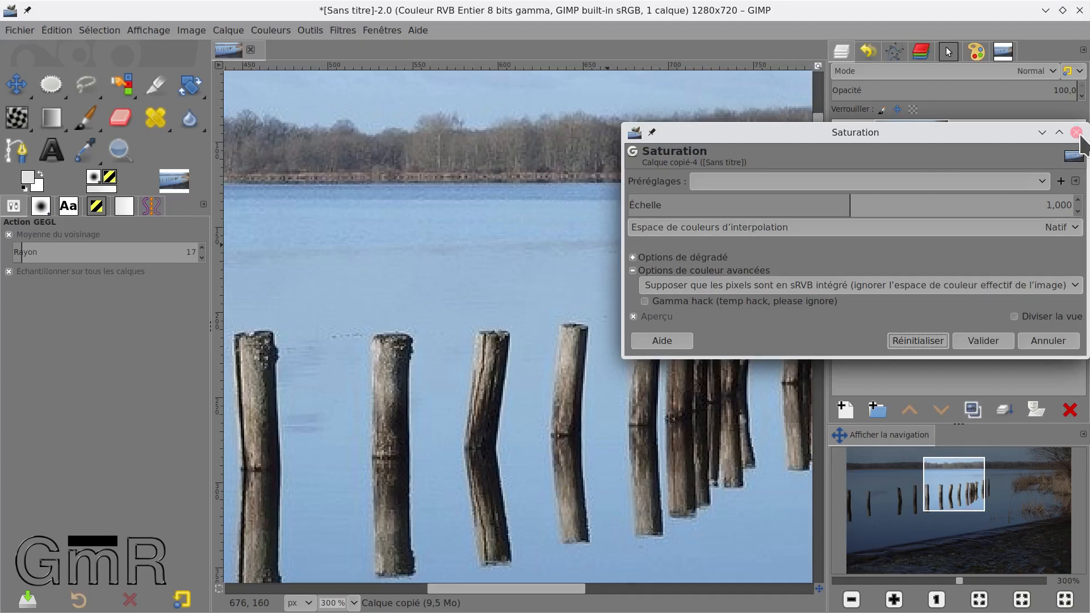
# Step: Enable the split view and lower the saturation scale to 0,000
pyautogui.click(1015, 317)
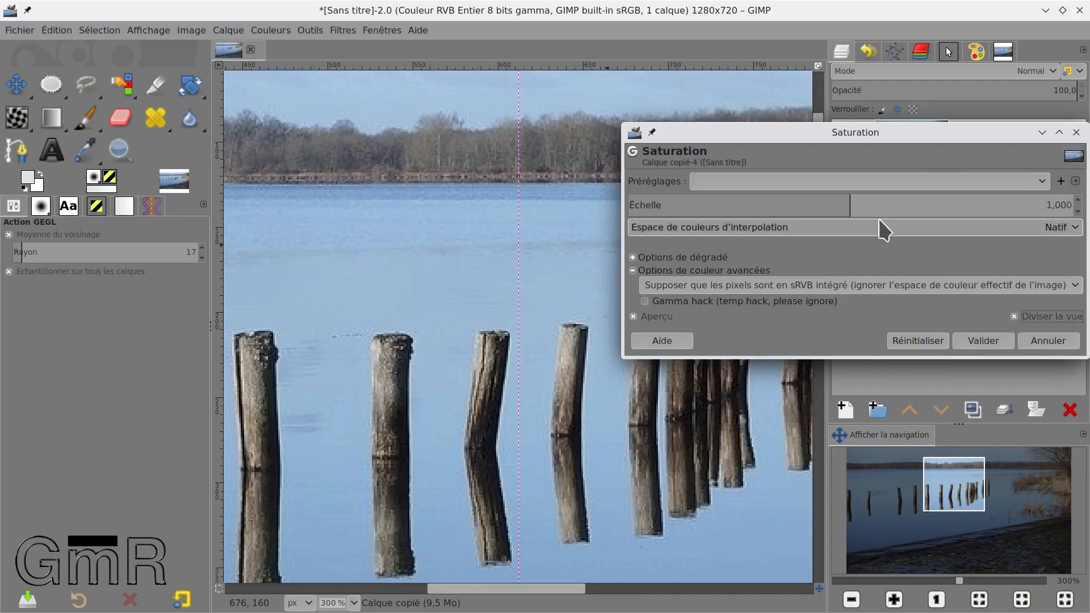
pyautogui.moveTo(850, 206); pyautogui.dragTo(655, 219)
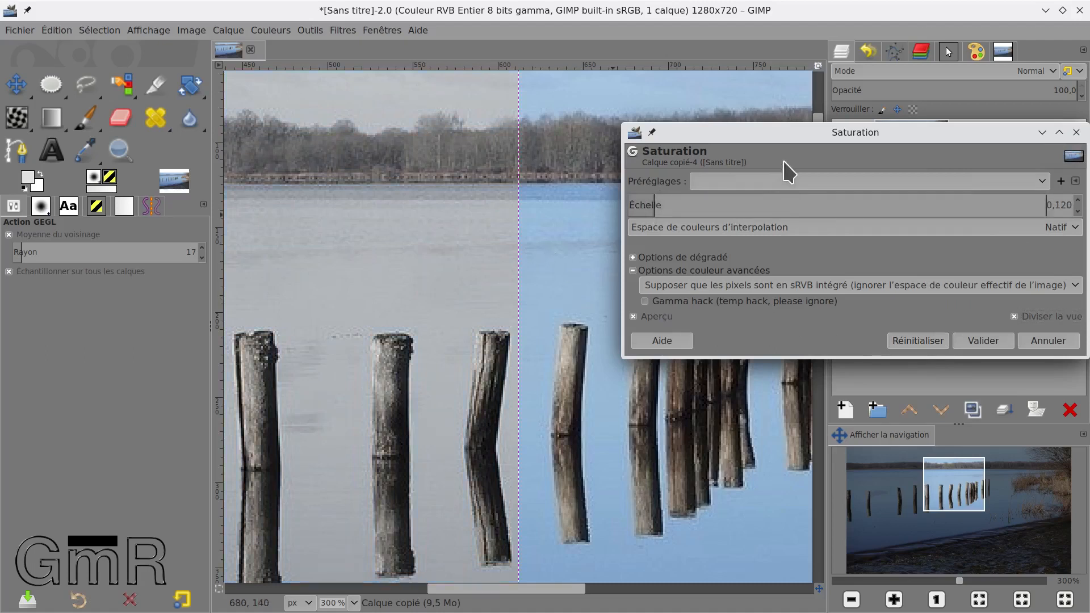
pyautogui.moveTo(783, 205); pyautogui.dragTo(685, 391)
pyautogui.press('-')
pyautogui.press('-')
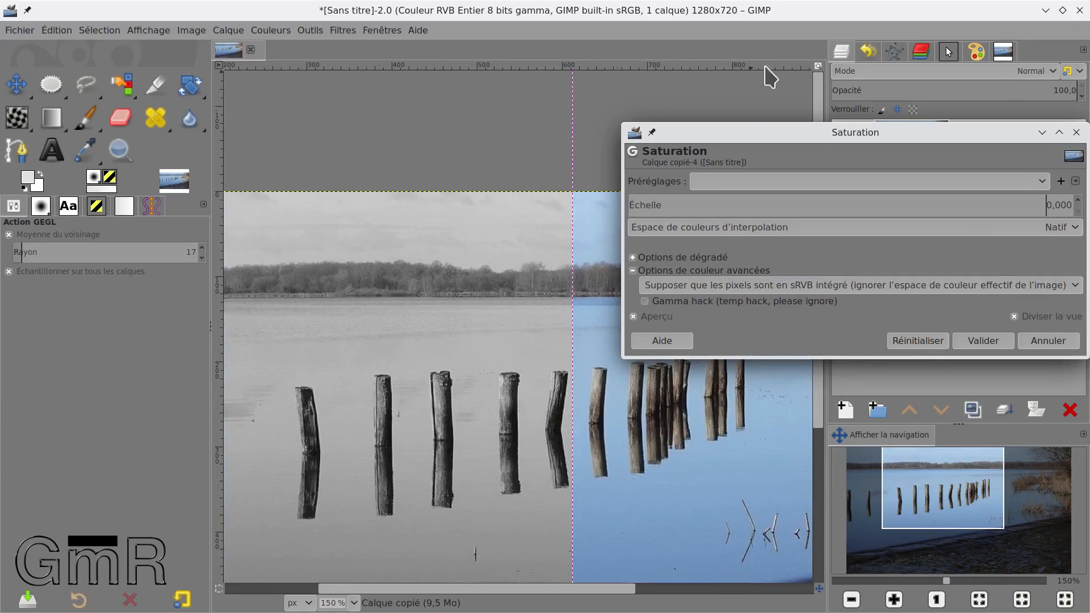
# Step: Move the split guide back and forth across the photo to compare the desaturated and original sides
pyautogui.moveTo(767, 137); pyautogui.dragTo(912, 68)
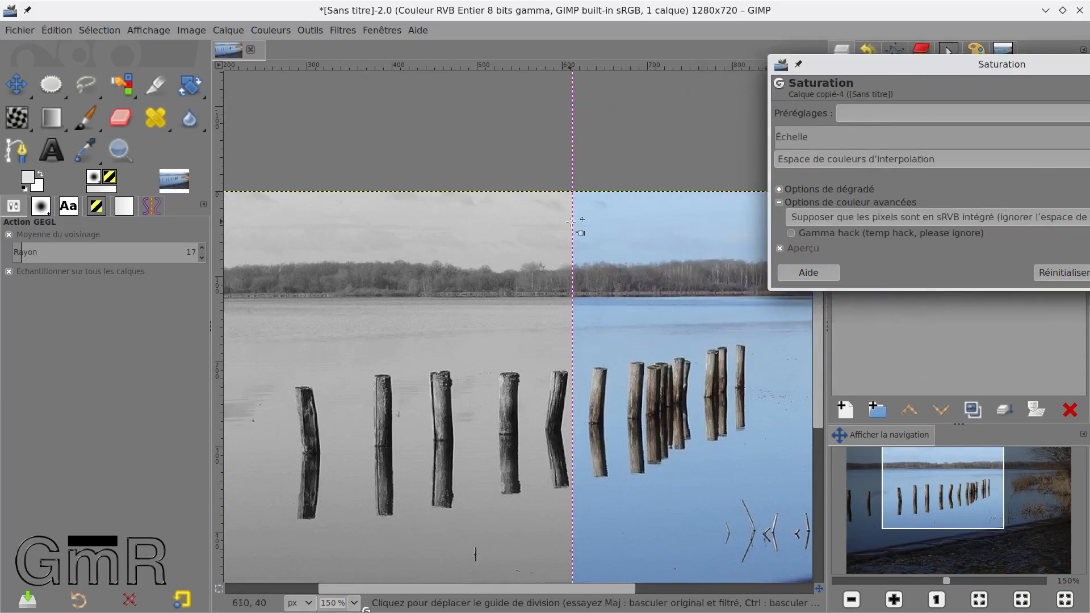
pyautogui.moveTo(572, 207); pyautogui.dragTo(414, 244)
pyautogui.moveTo(634, 249); pyautogui.dragTo(355, 250)
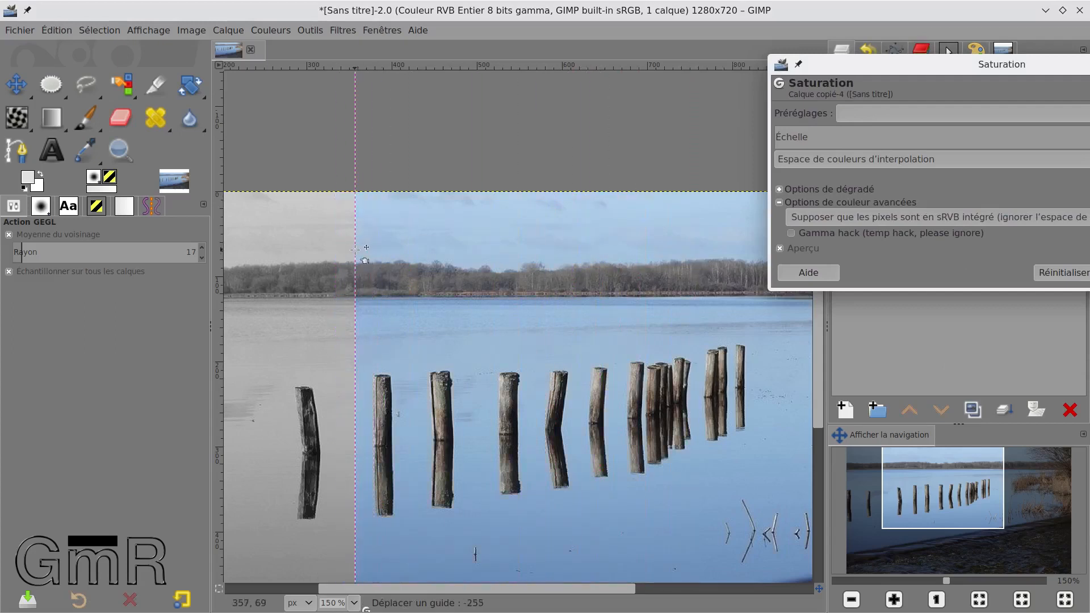
pyautogui.moveTo(246, 274); pyautogui.dragTo(635, 296)
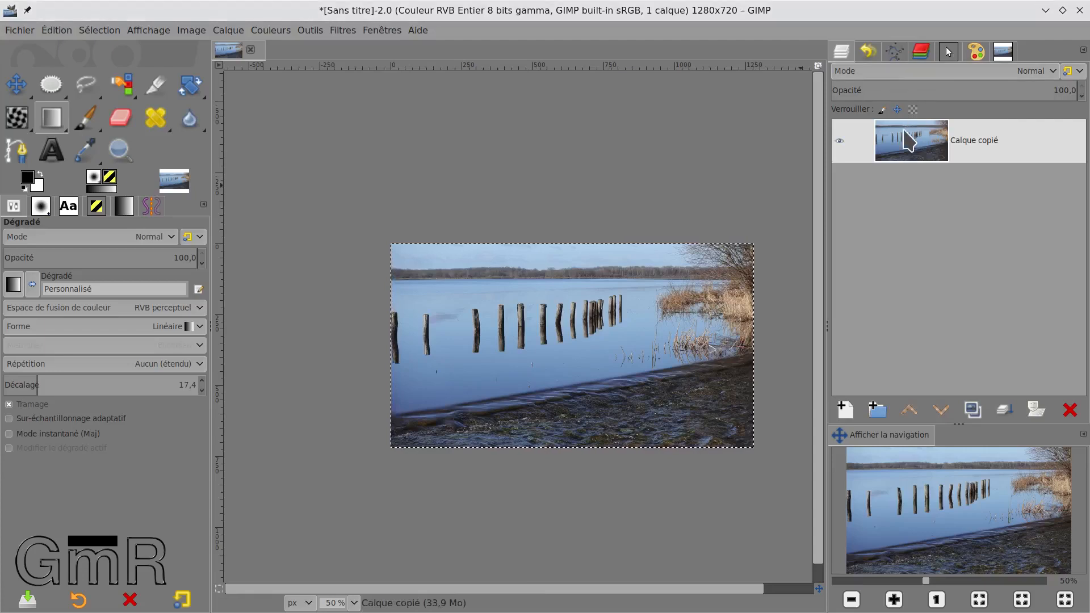
# Step: Duplicate the photo layer and desaturate the copy with a Saturation scale of 0,472
pyautogui.click(975, 412)
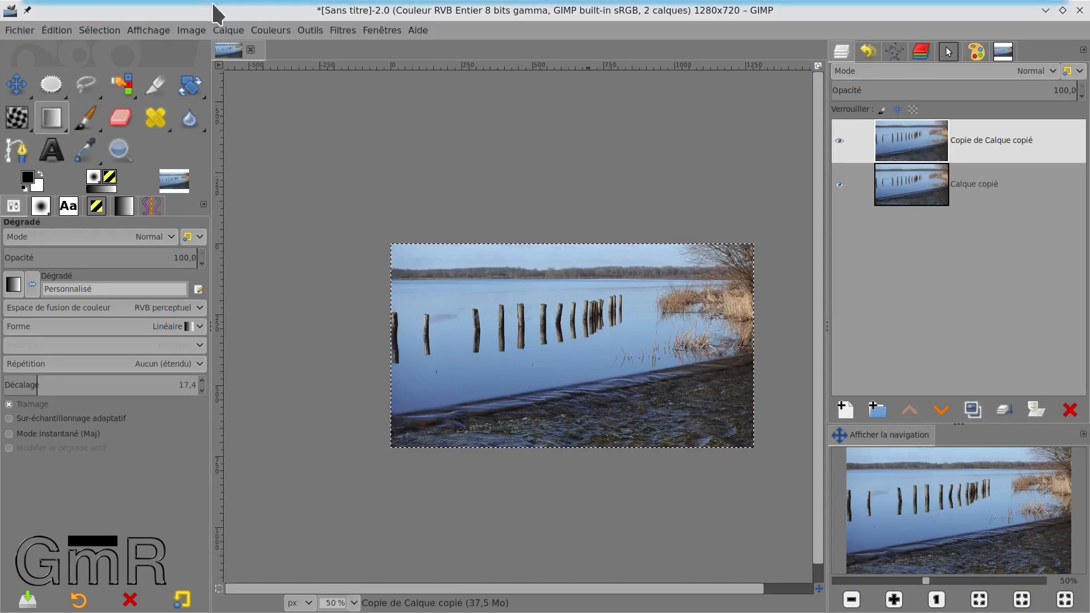
pyautogui.click(271, 30)
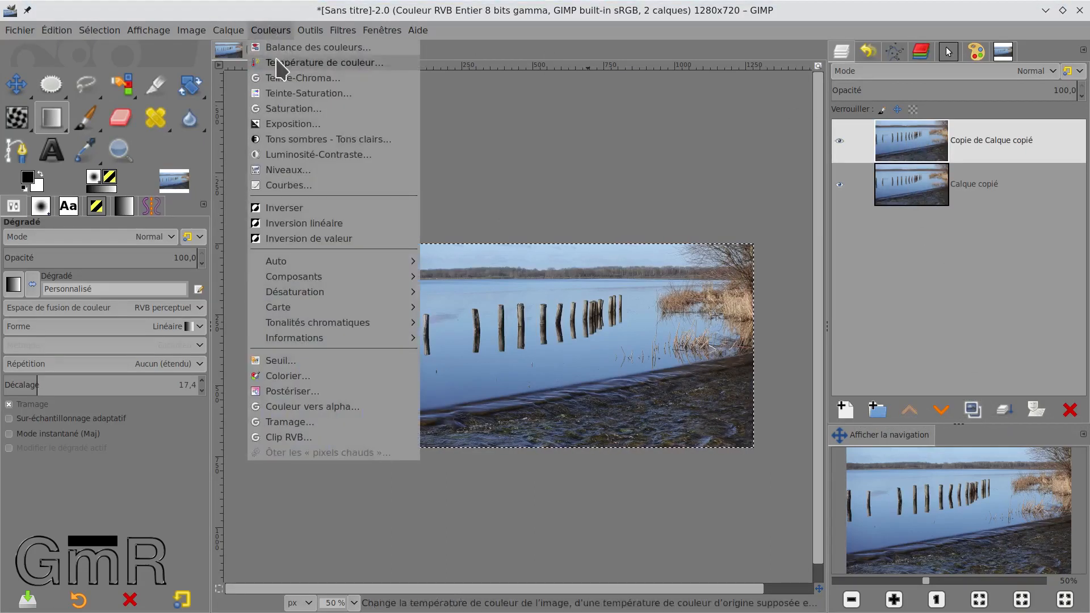
pyautogui.click(290, 108)
pyautogui.moveTo(830, 238); pyautogui.dragTo(732, 240)
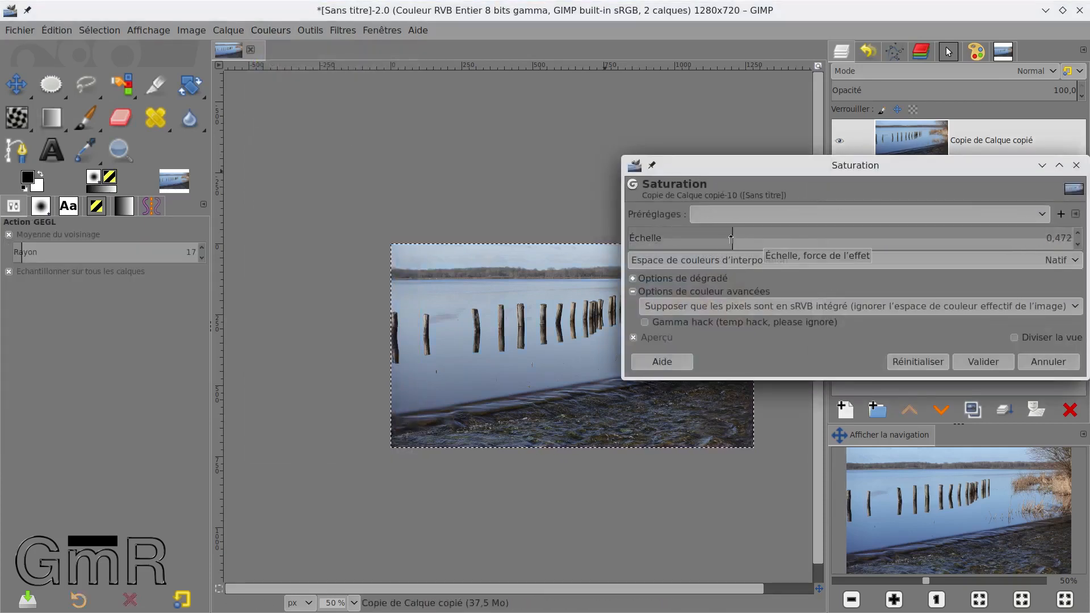
pyautogui.click(983, 362)
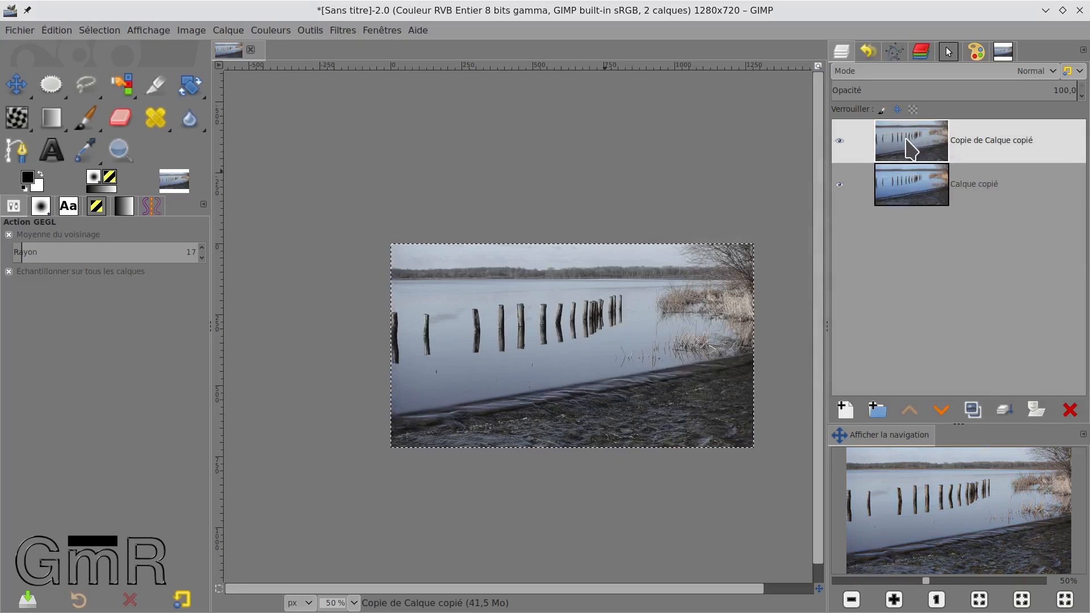
# Step: Add a white layer mask to the desaturated copy and display the mask on the canvas
pyautogui.keyDown('shift'); pyautogui.click(907, 140); pyautogui.keyUp('shift')
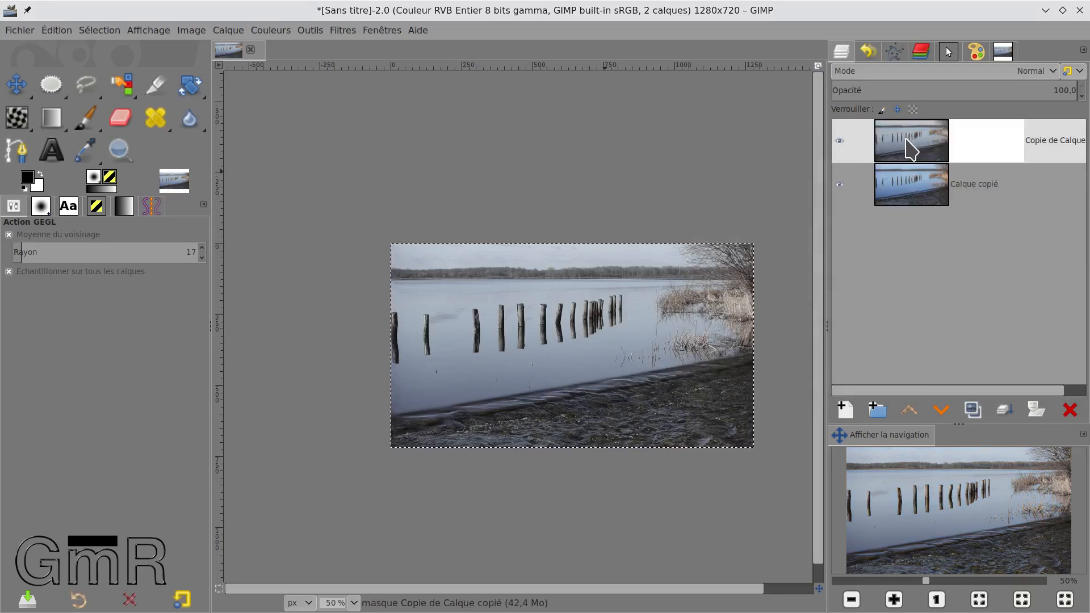
pyautogui.keyDown('alt'); pyautogui.click(992, 142); pyautogui.keyUp('alt')
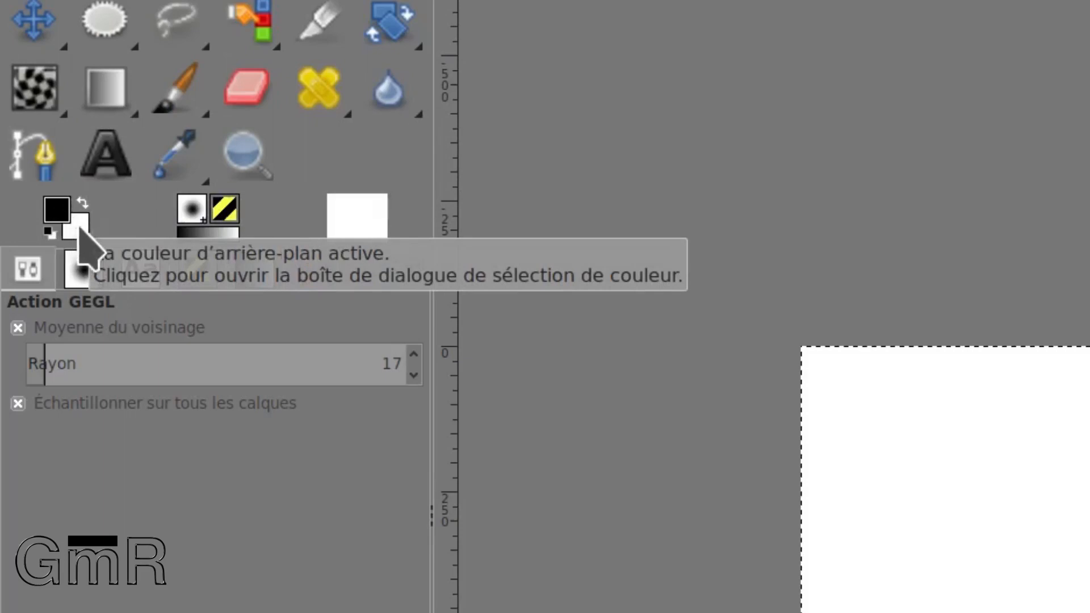
# Step: Draw a horizontal black-to-white linear gradient across the mask's middle, starting at about X 530, Y 360, and return to the photo view
pyautogui.click(50, 235)
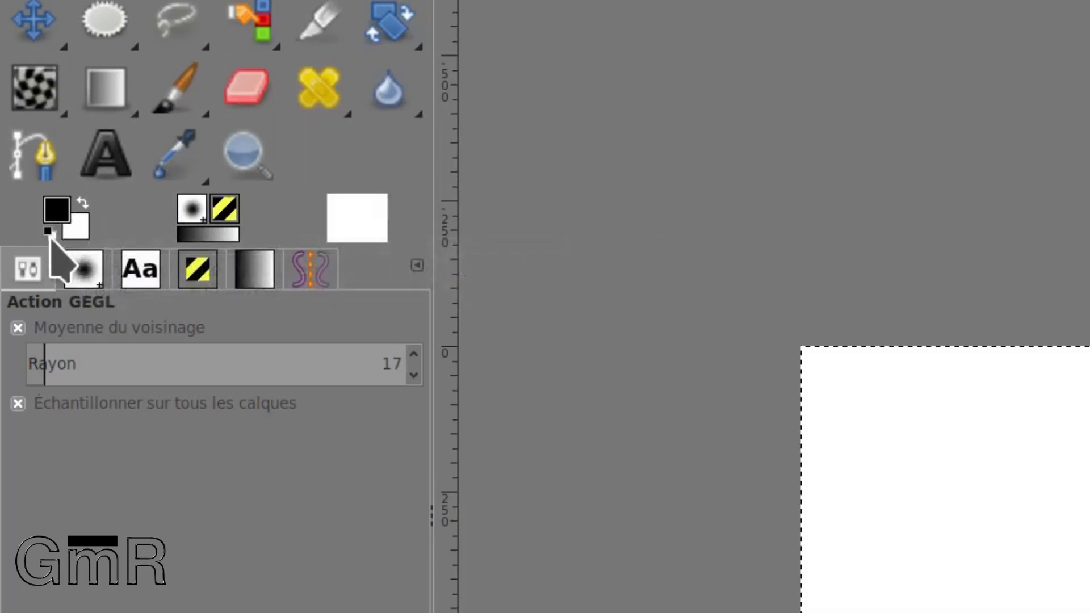
pyautogui.click(113, 99)
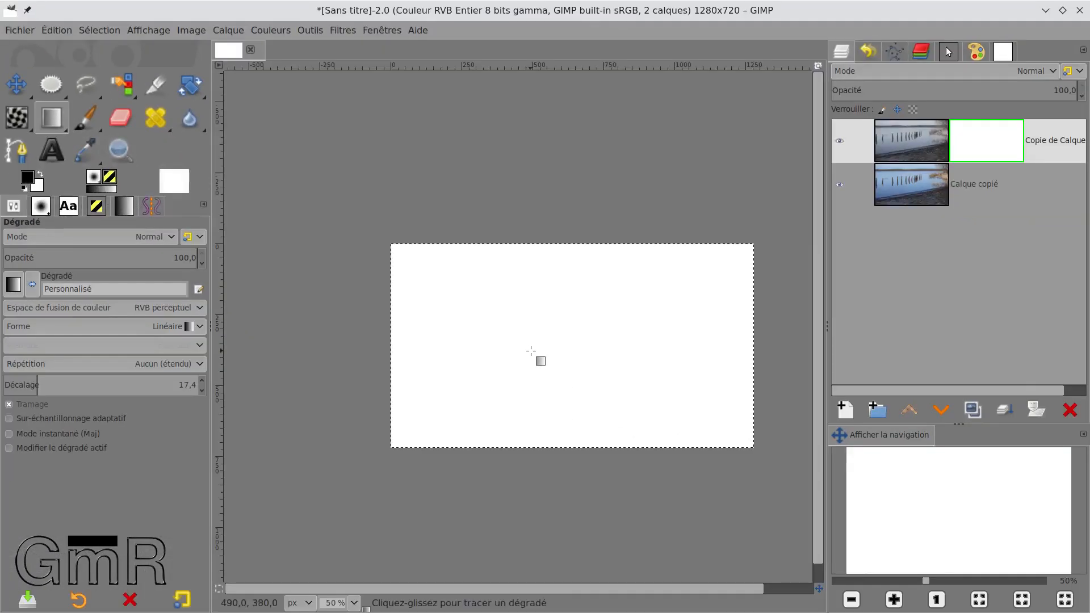
pyautogui.click(527, 345)
pyautogui.moveTo(527, 346); pyautogui.dragTo(576, 346)
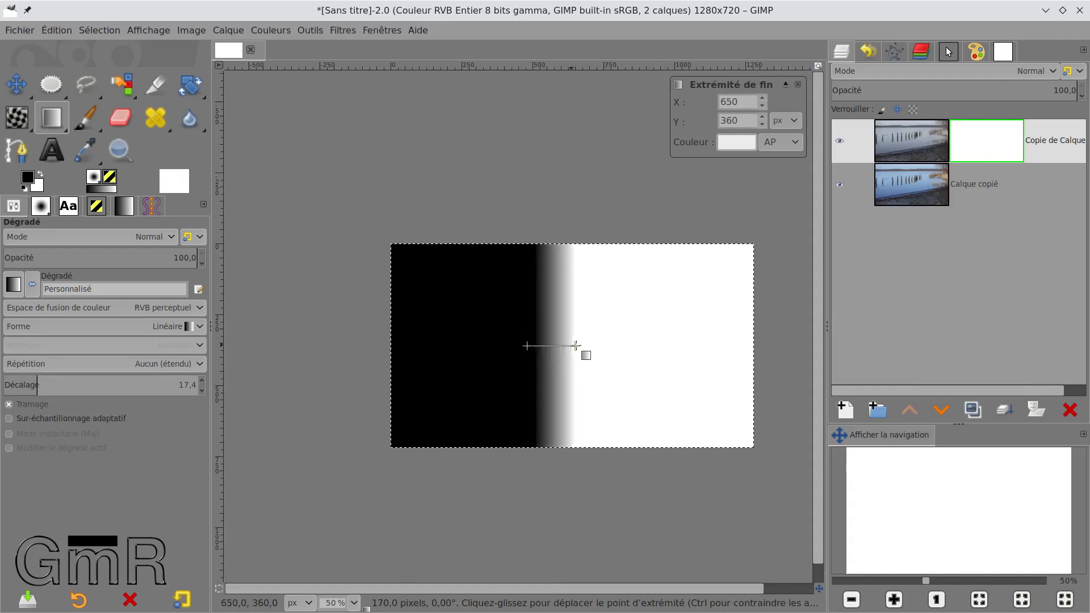
pyautogui.moveTo(576, 346); pyautogui.dragTo(616, 346)
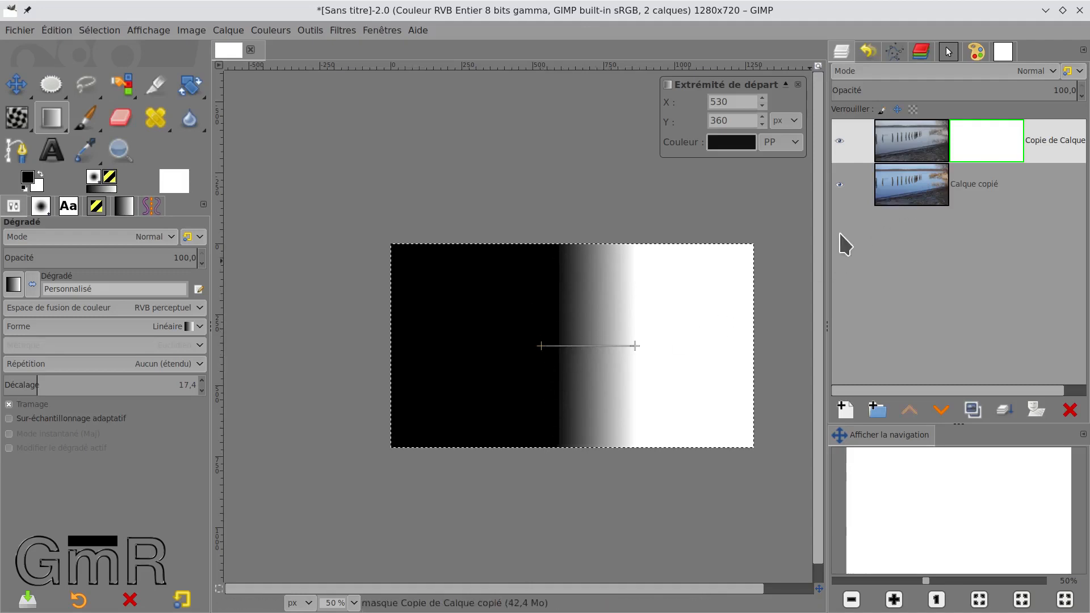
pyautogui.press('Return')
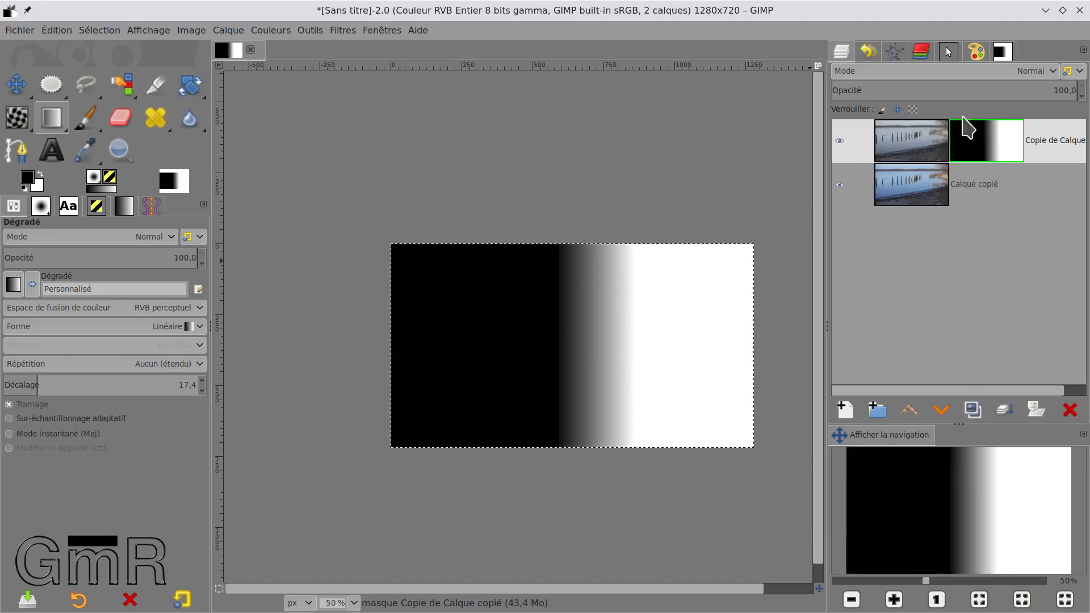
pyautogui.keyDown('alt'); pyautogui.click(997, 150); pyautogui.keyUp('alt')
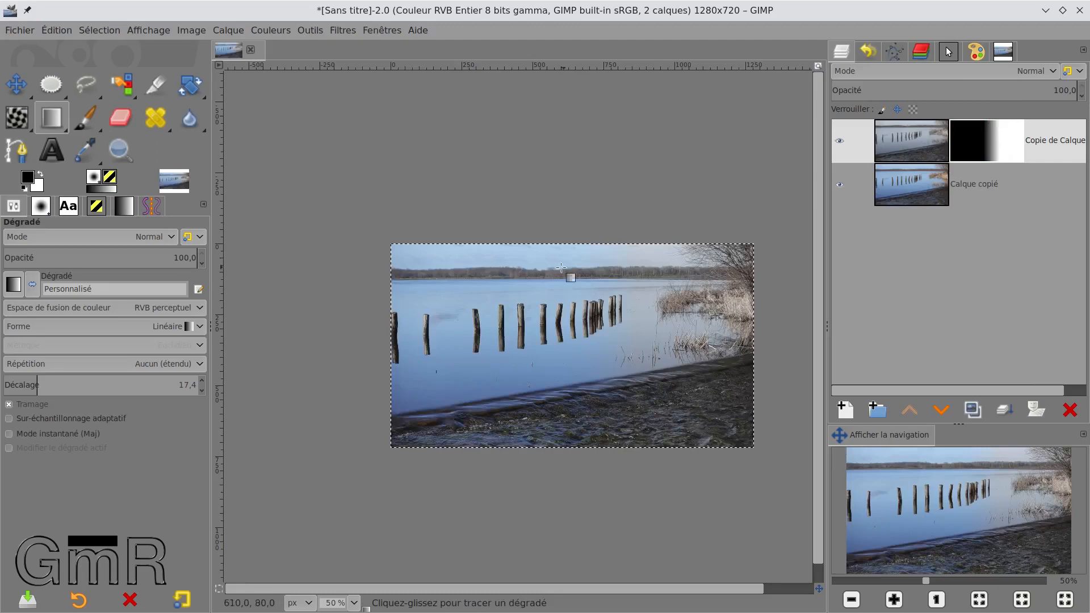
# Step: Toggle layer visibility to inspect the masked desaturated copy on its own, and show both layers again
pyautogui.click(840, 184)
pyautogui.click(840, 141)
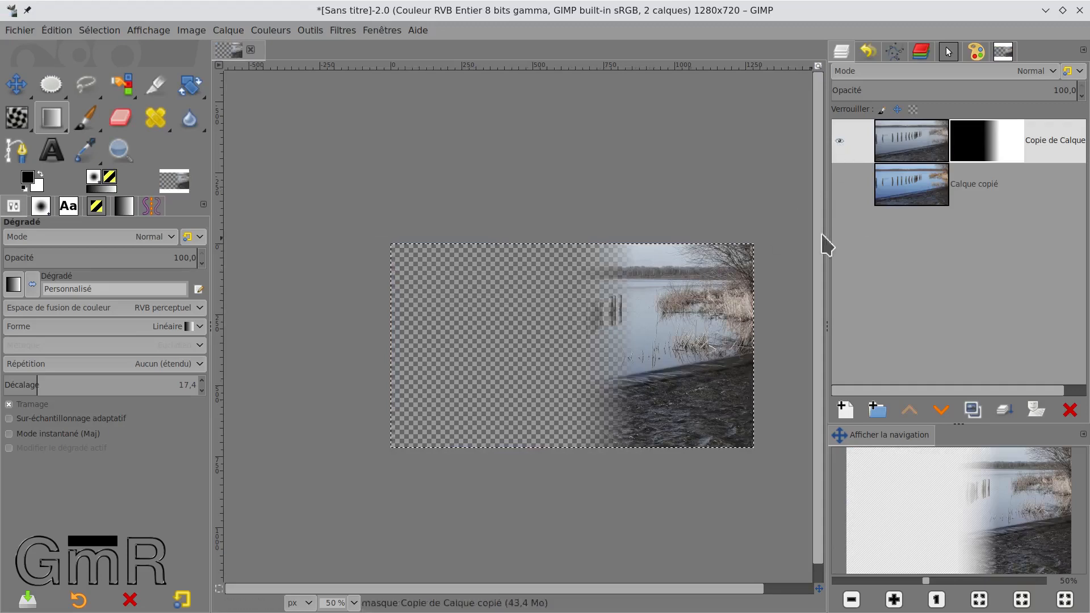
pyautogui.click(841, 185)
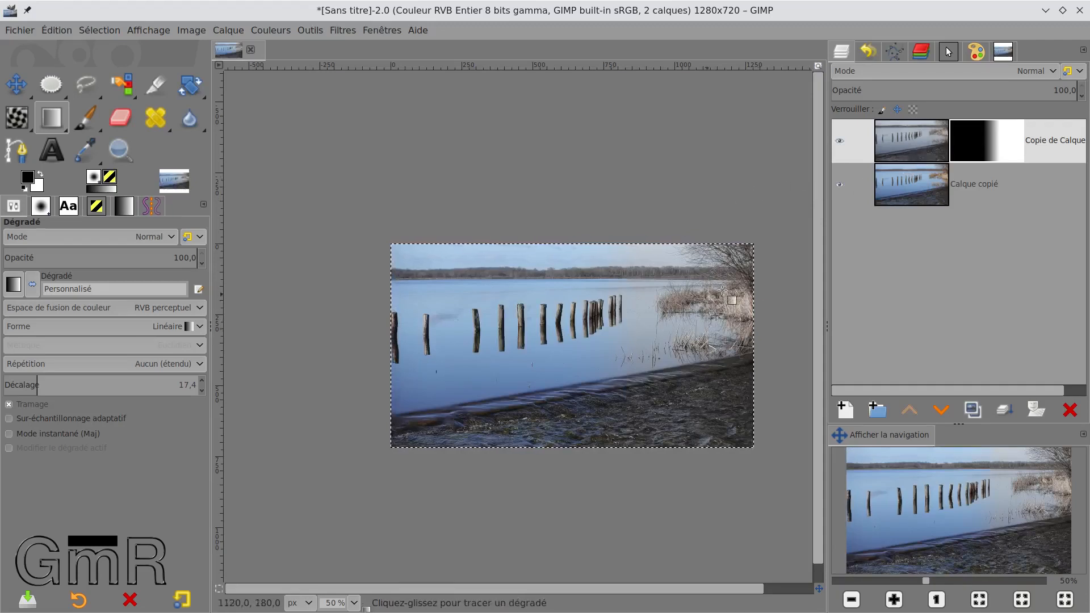
# Step: Display the mask and paint its top strip white across the full width with the Hardness 050 brush at size 70
pyautogui.keyDown('alt'); pyautogui.click(987, 152); pyautogui.keyUp('alt')
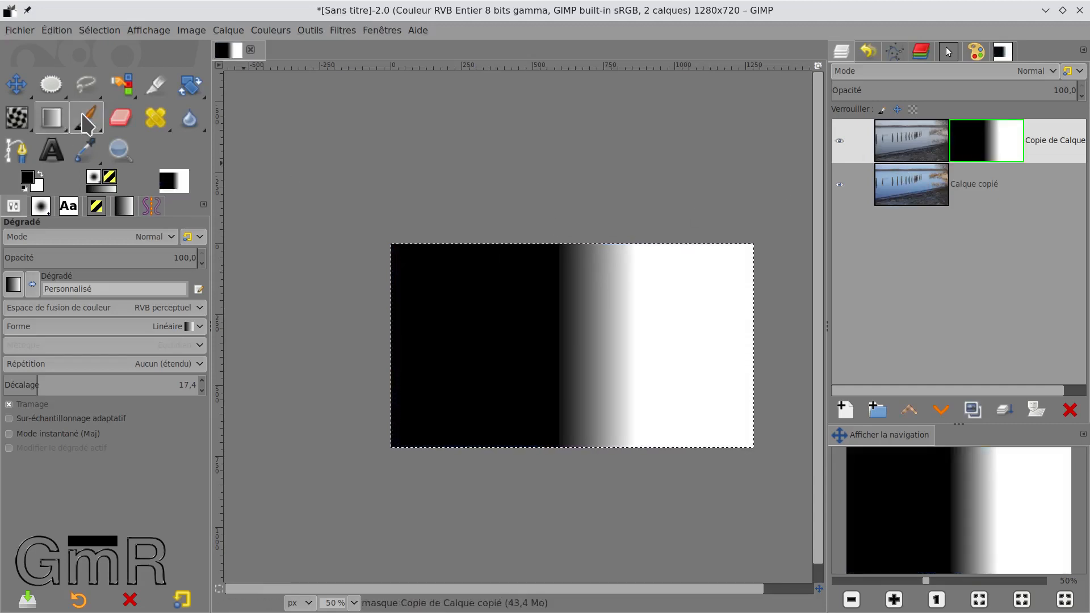
pyautogui.click(85, 113)
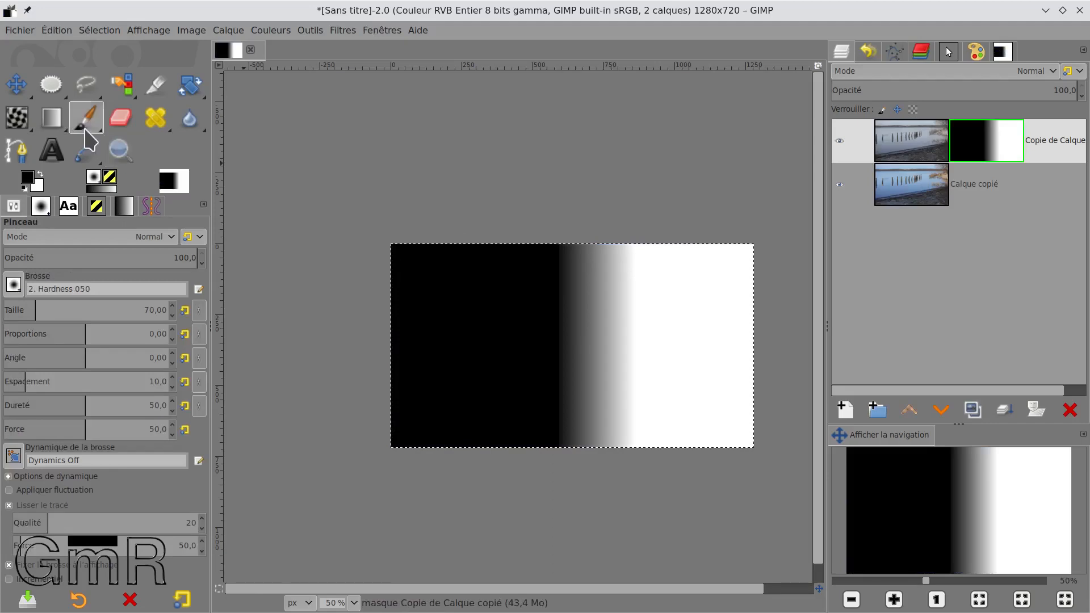
pyautogui.click(40, 175)
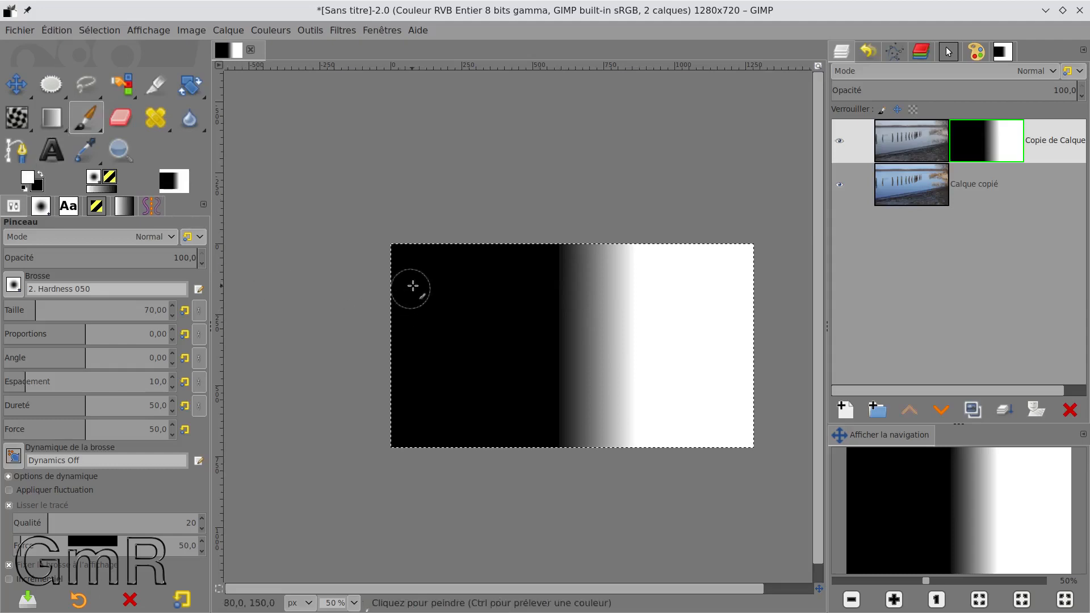
pyautogui.moveTo(574, 261); pyautogui.dragTo(400, 262)
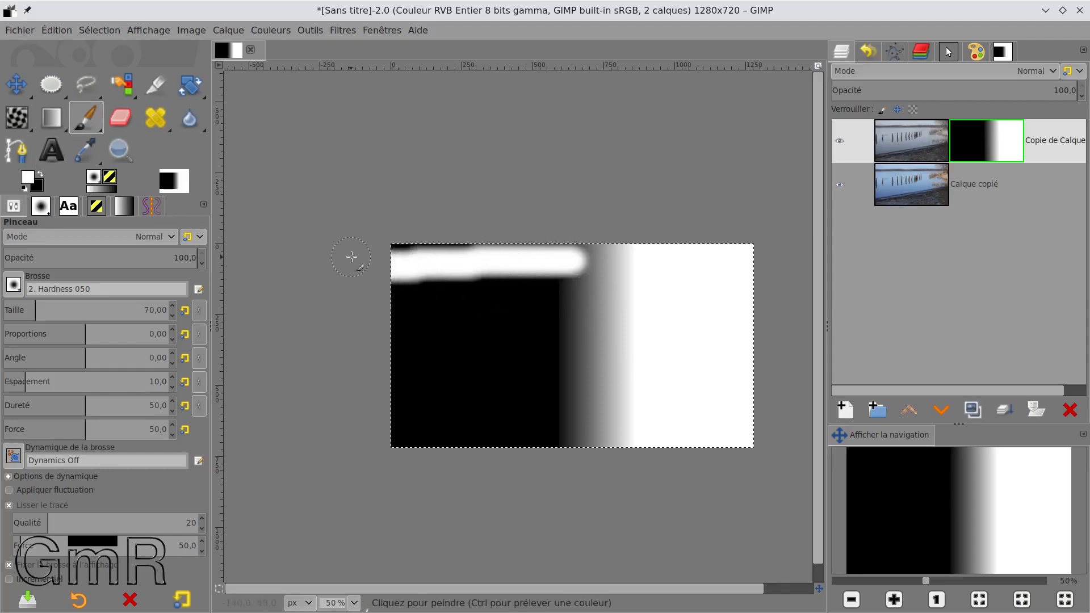
pyautogui.moveTo(773, 258); pyautogui.dragTo(304, 250)
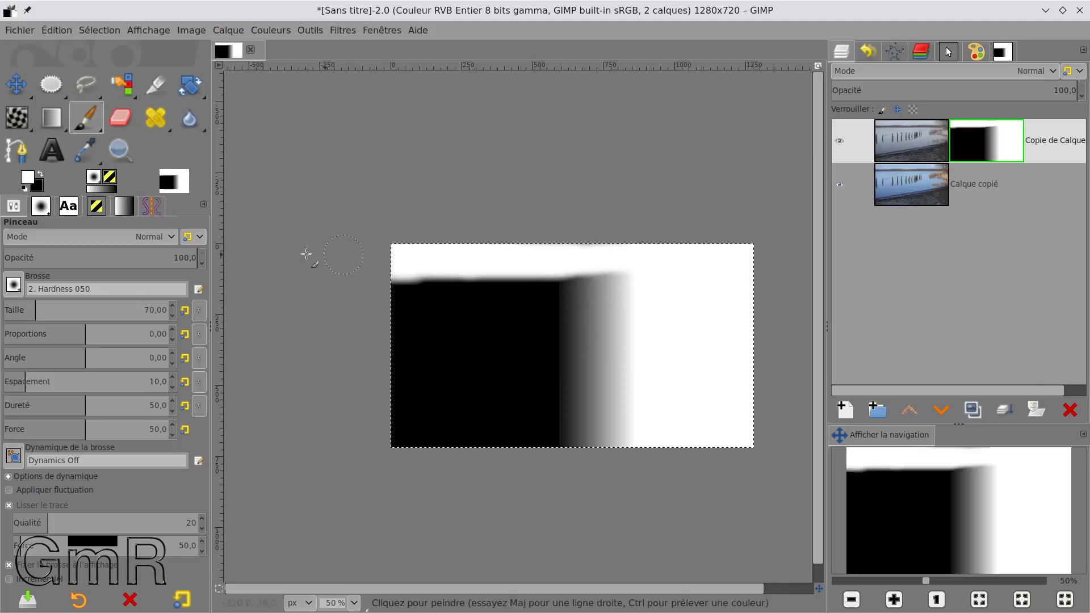
# Step: Soften the mask's white sky area with the Hardness 025 brush at size 289, and view the resulting photo up close
pyautogui.click(13, 285)
pyautogui.doubleClick(42, 321)
pyautogui.moveTo(49, 313); pyautogui.dragTo(81, 314)
pyautogui.moveTo(392, 267)
pyautogui.mouseDown()
pyautogui.moveTo(462, 251)
pyautogui.moveTo(418, 224)
pyautogui.moveTo(725, 231)
pyautogui.moveTo(263, 236)
pyautogui.mouseUp()
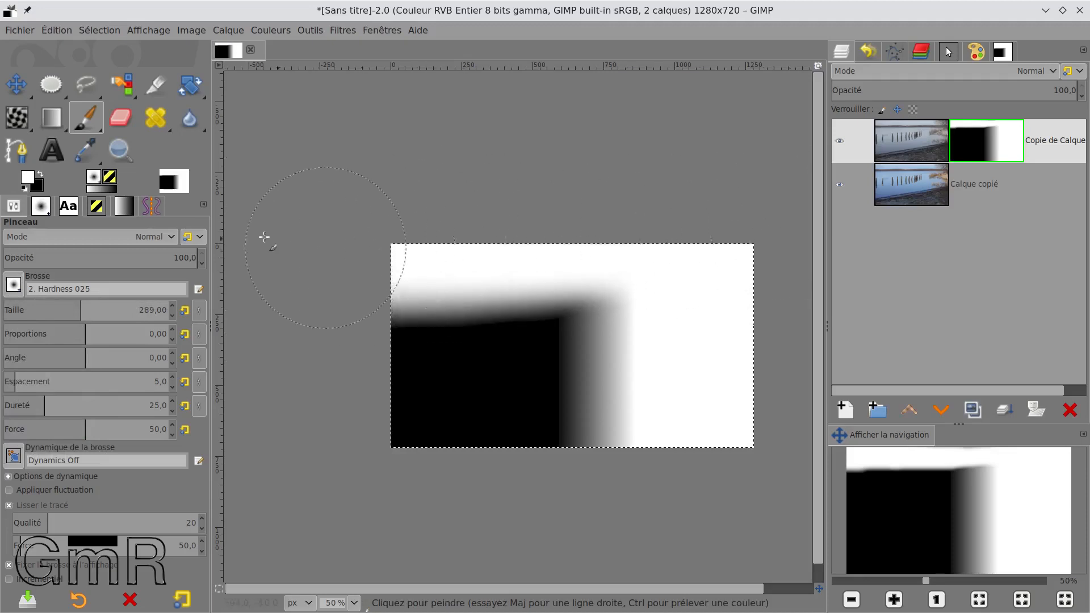
pyautogui.keyDown('alt'); pyautogui.click(994, 145); pyautogui.keyUp('alt')
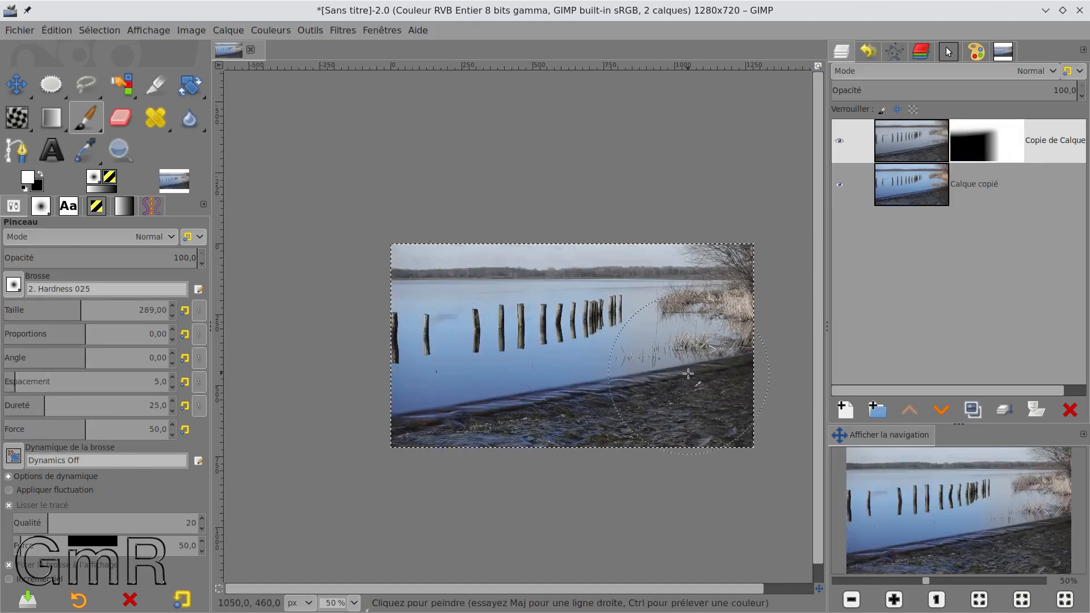
pyautogui.keyDown('ctrl'); pyautogui.scroll(1, 630, 326); pyautogui.keyUp('ctrl')
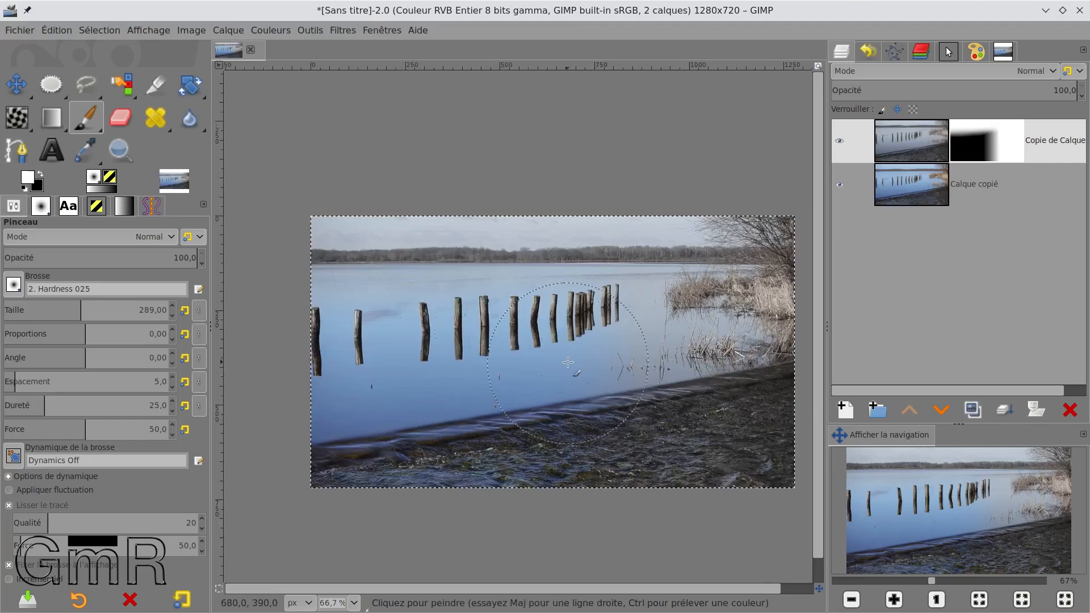